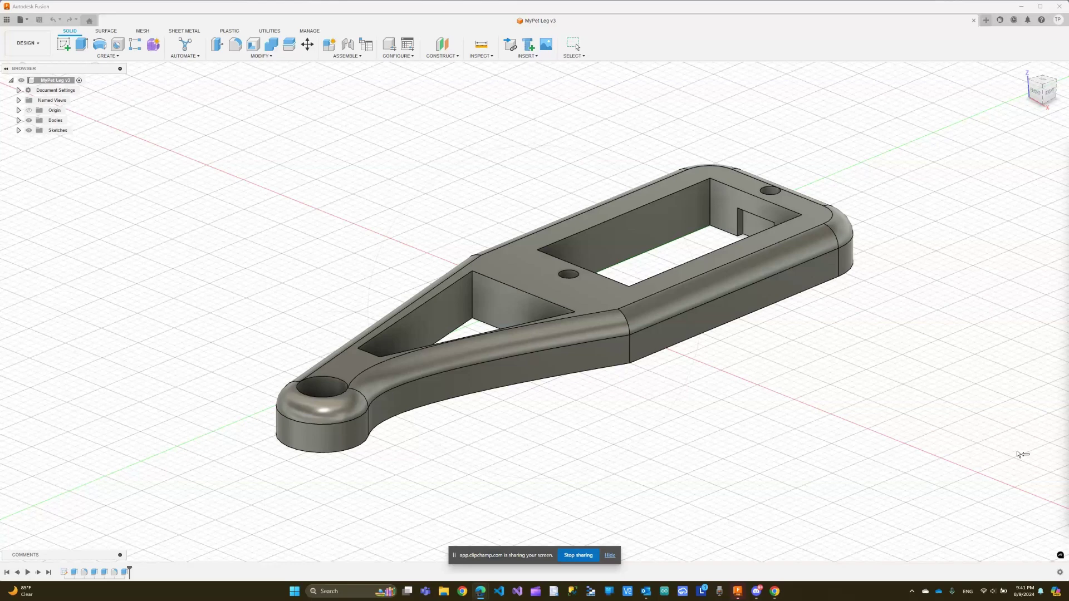
# - Orbit the finished leg to inspect it from below
pyautogui.click(610, 555)
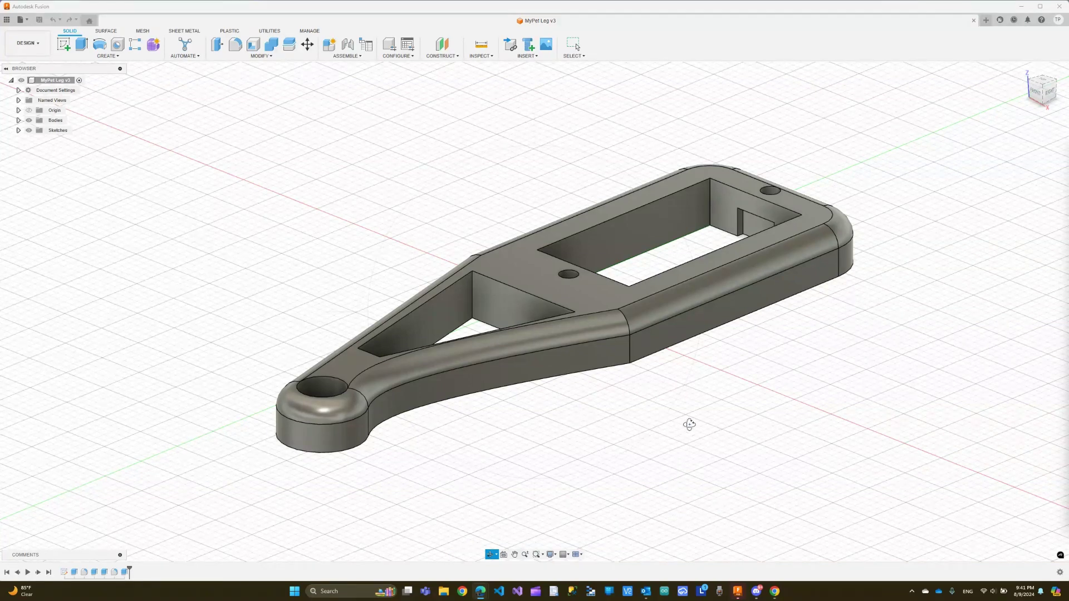
pyautogui.moveTo(690, 425)
pyautogui.mouseDown()
pyautogui.moveTo(686, 393)
pyautogui.moveTo(692, 425)
pyautogui.mouseUp()
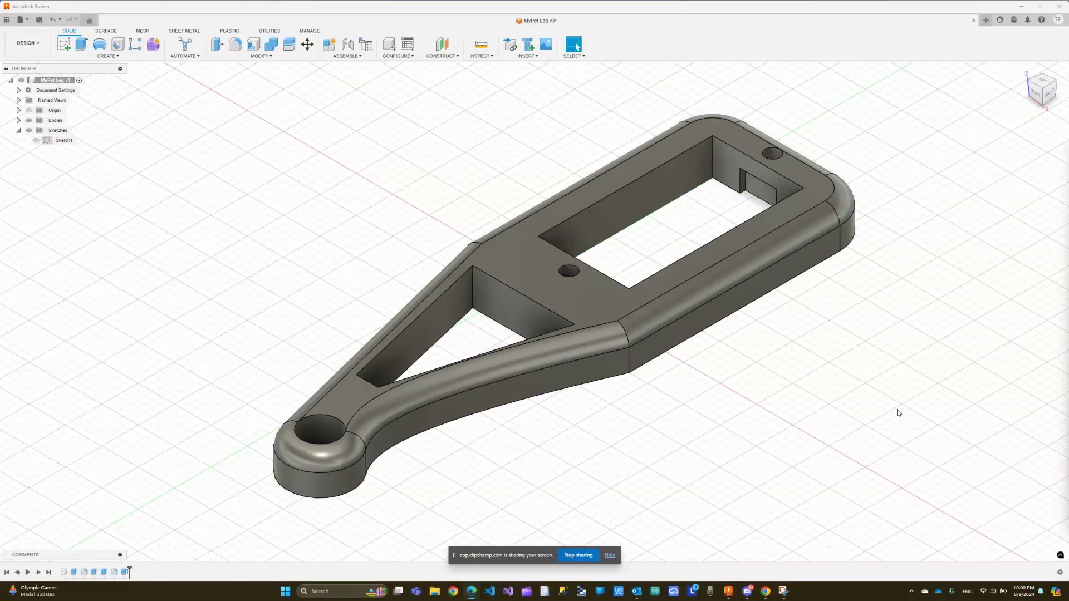
pyautogui.click(609, 555)
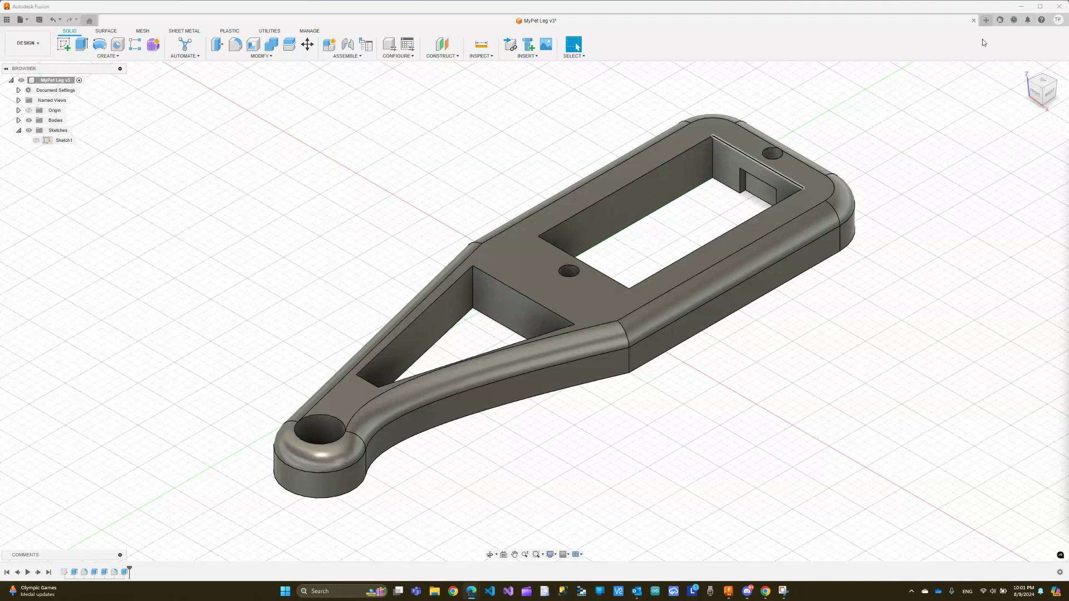
# - Start a new design with a sketch on the XY plane
pyautogui.click(986, 20)
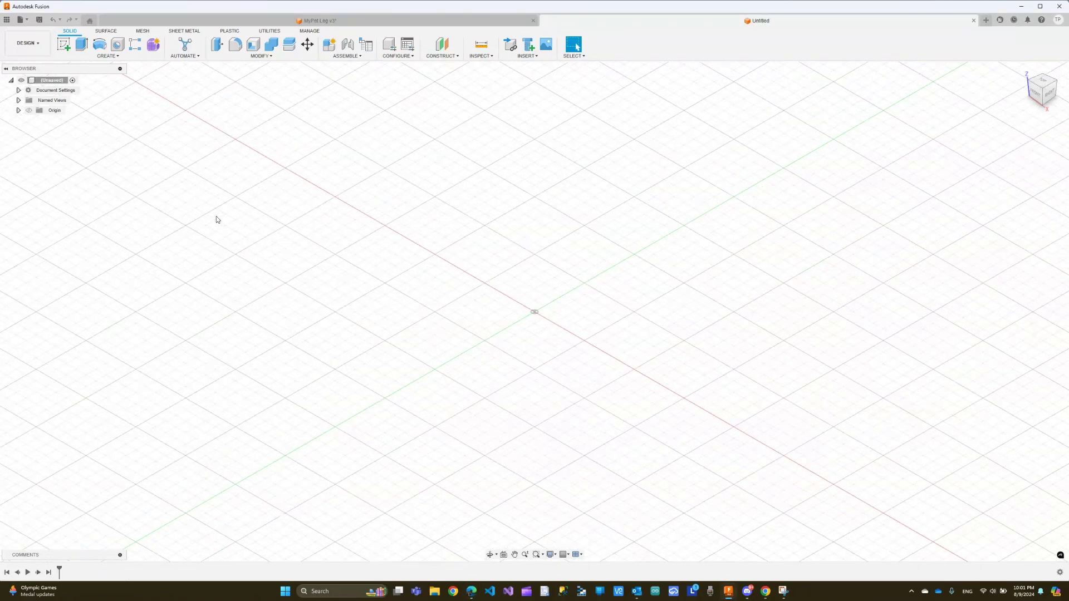
pyautogui.click(63, 44)
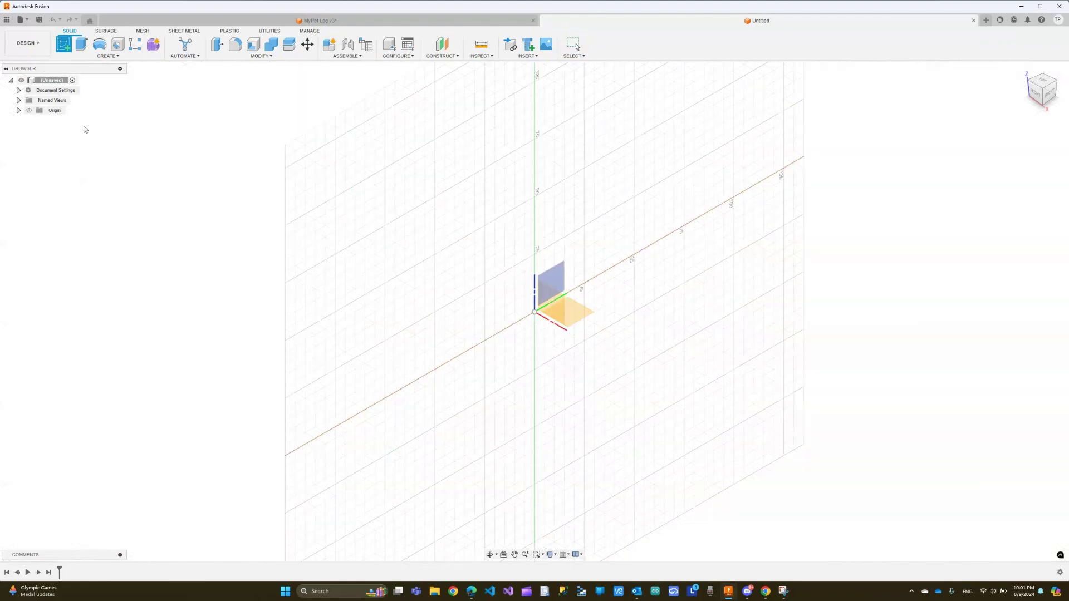
pyautogui.click(574, 315)
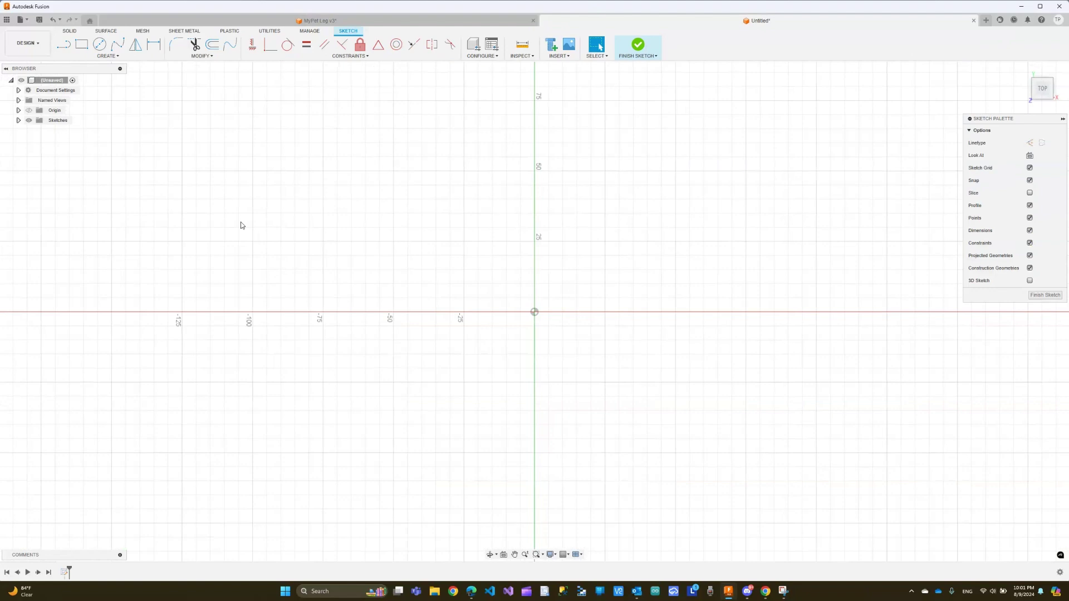
# - Draw a 12.5 by 24 mm rectangle from the origin
pyautogui.click(82, 47)
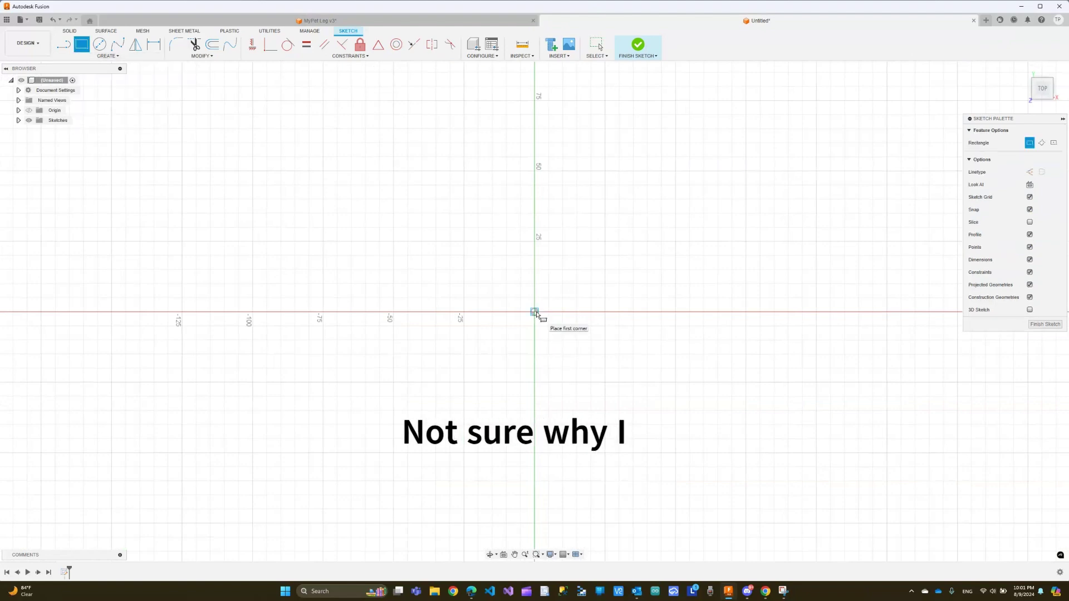
pyautogui.click(534, 312)
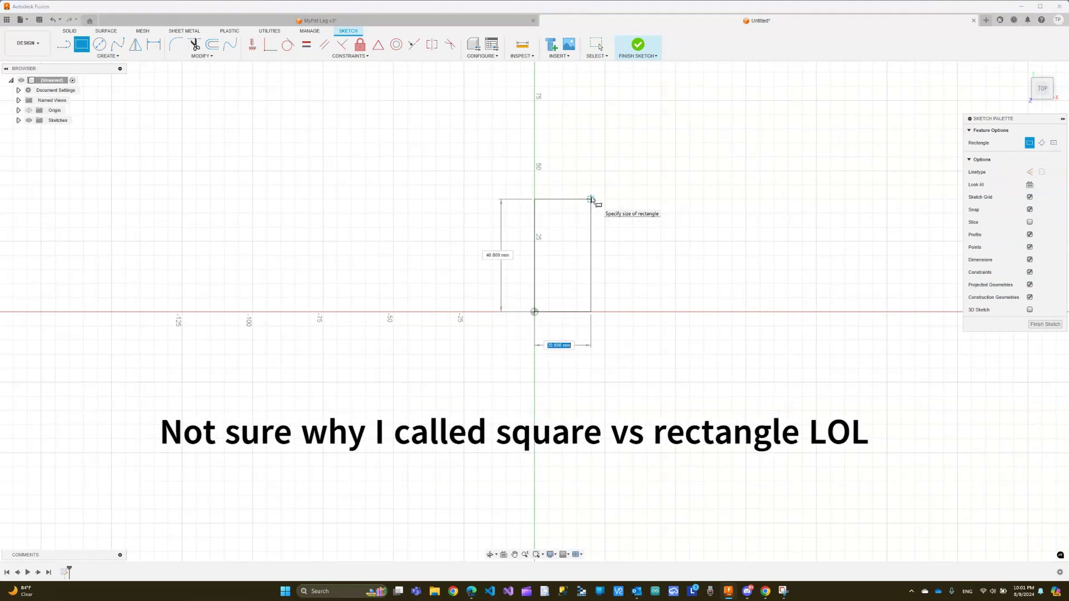
pyautogui.write('12.5')
pyautogui.press('Tab')
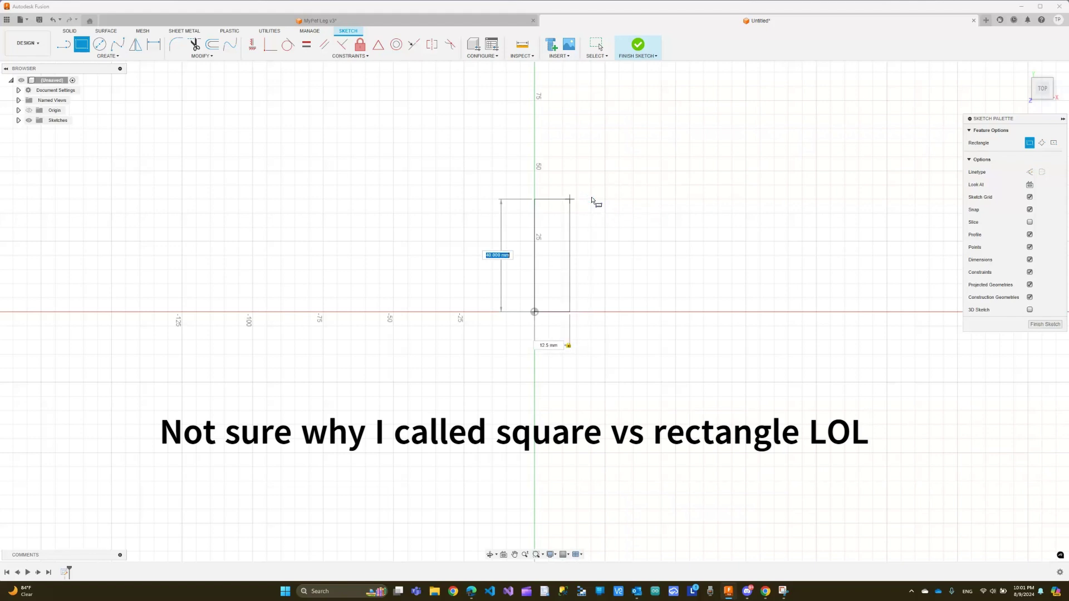
pyautogui.write('24')
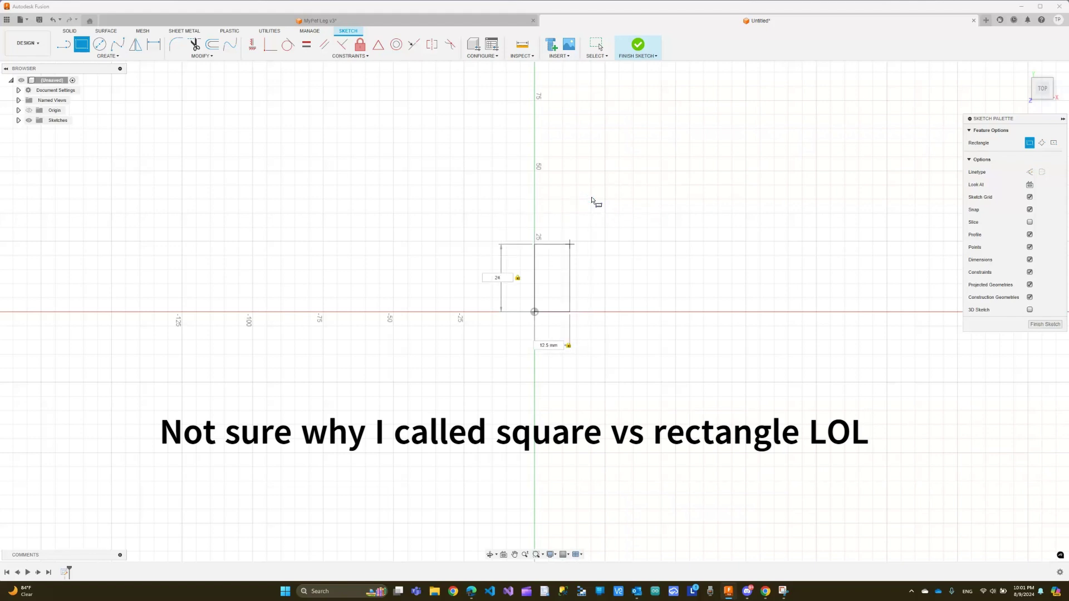
pyautogui.press('Return')
pyautogui.press('Escape')
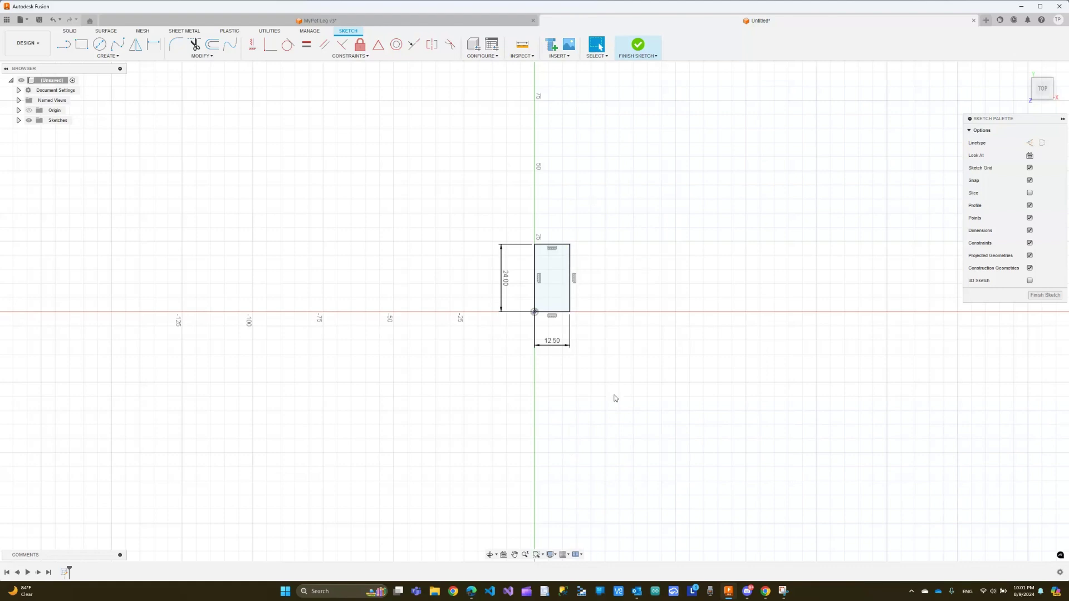
pyautogui.scroll(3, 559, 248)
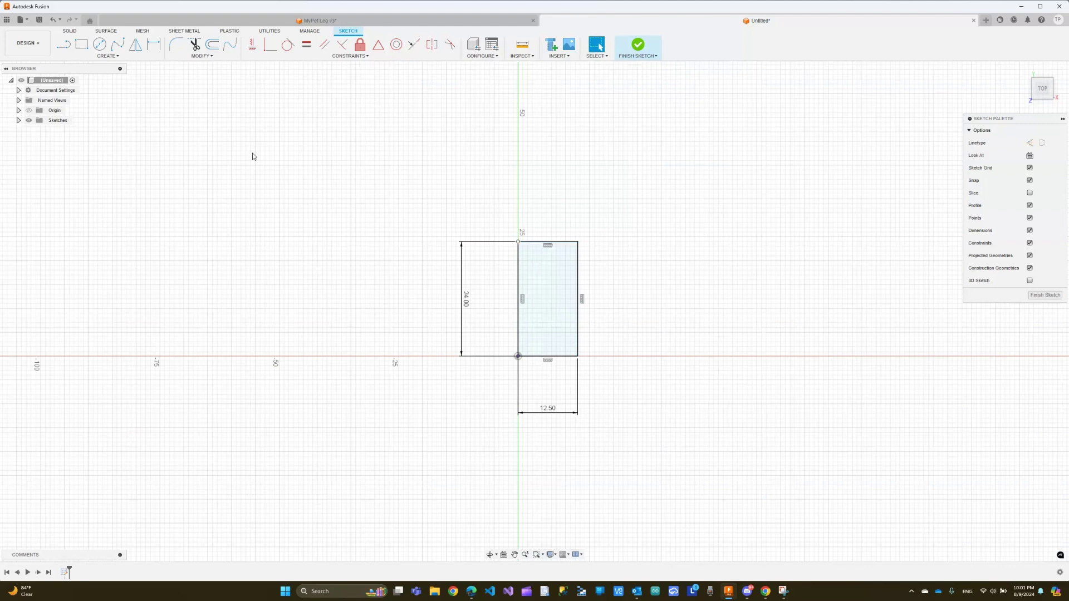
# - Offset the 12.5 × 24 mm rectangle outward by 5 mm
pyautogui.click(212, 44)
pyautogui.click(566, 242)
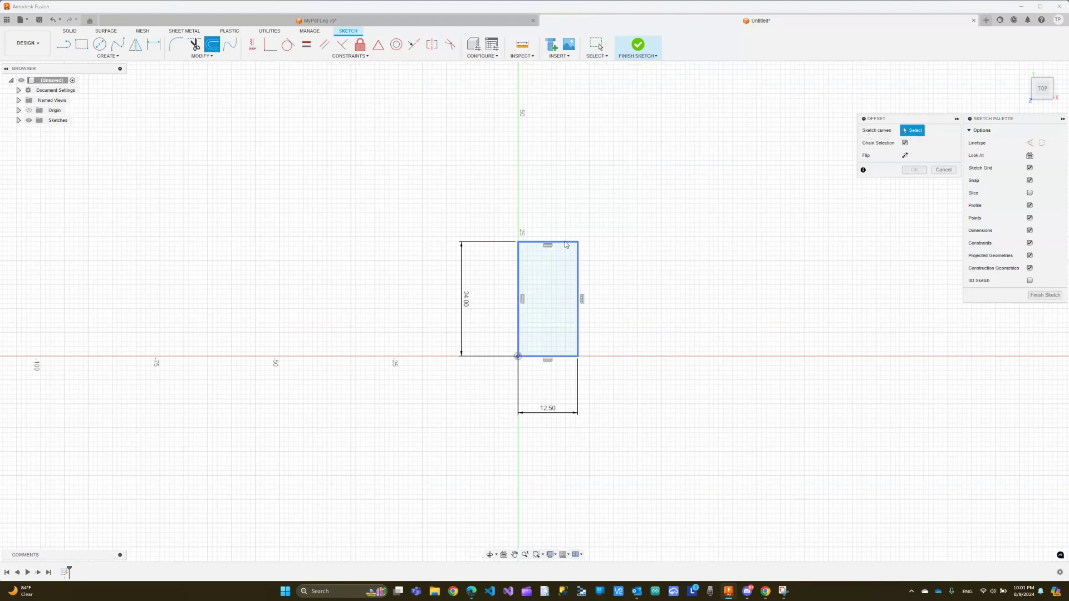
pyautogui.write('5')
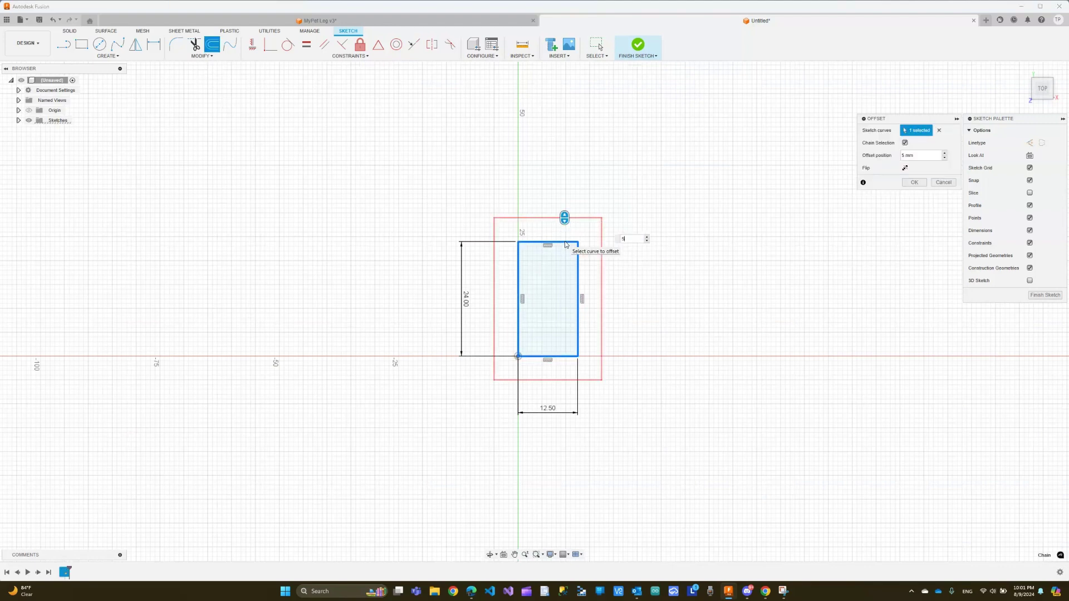
pyautogui.press('Return')
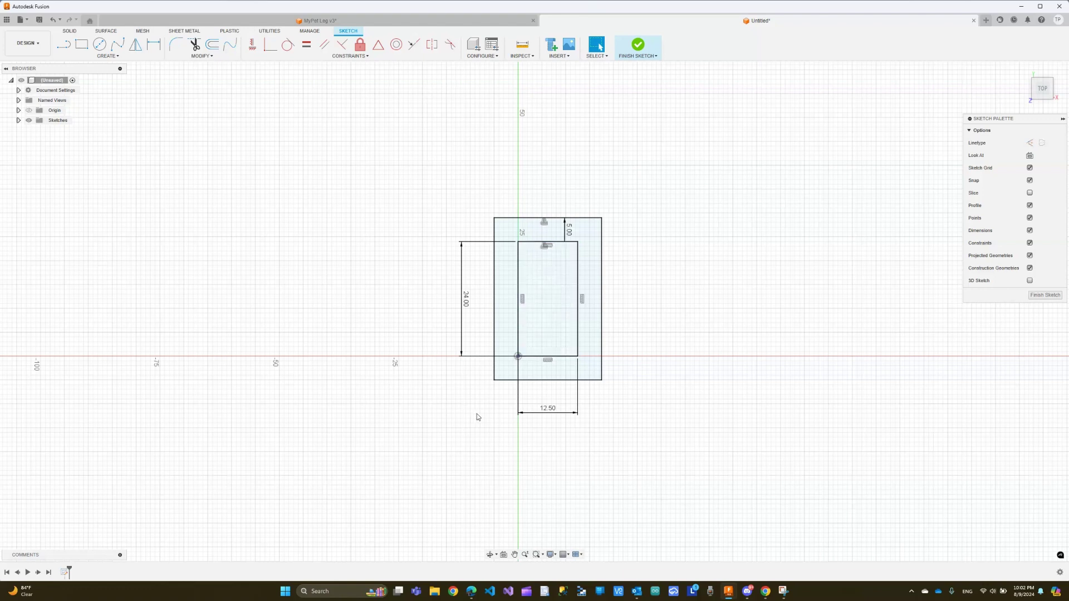
pyautogui.scroll(-3, 478, 416)
pyautogui.scroll(-2, 482, 435)
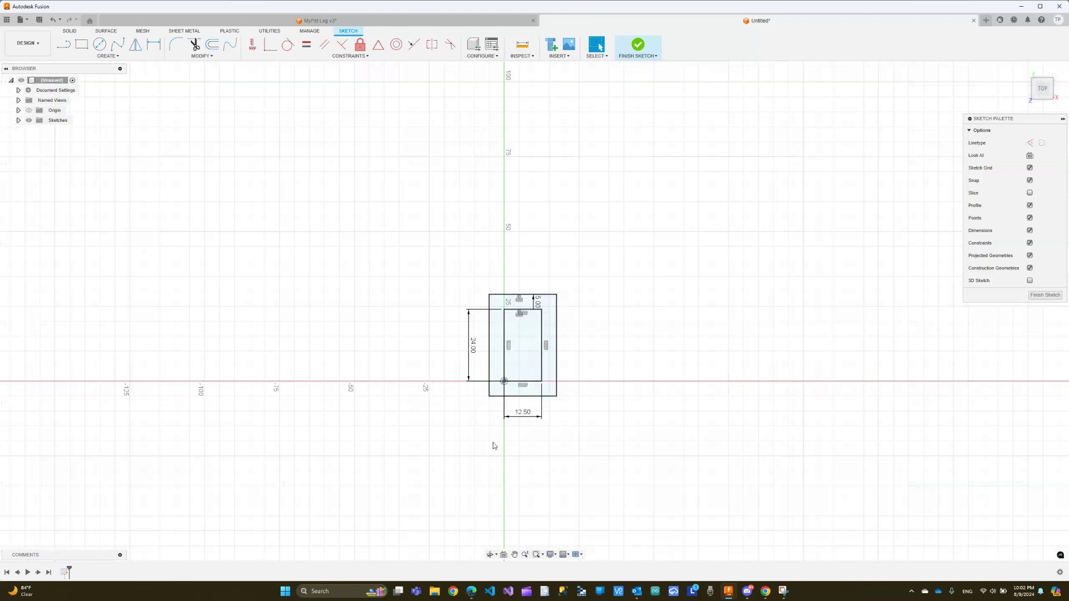
pyautogui.scroll(-3, 492, 445)
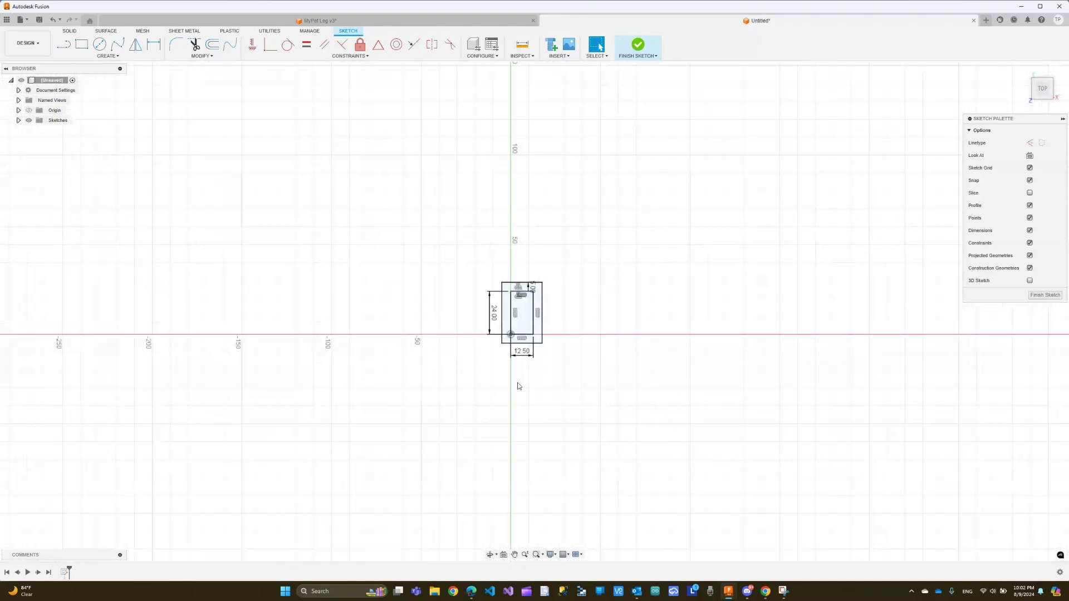
pyautogui.scroll(4, 517, 385)
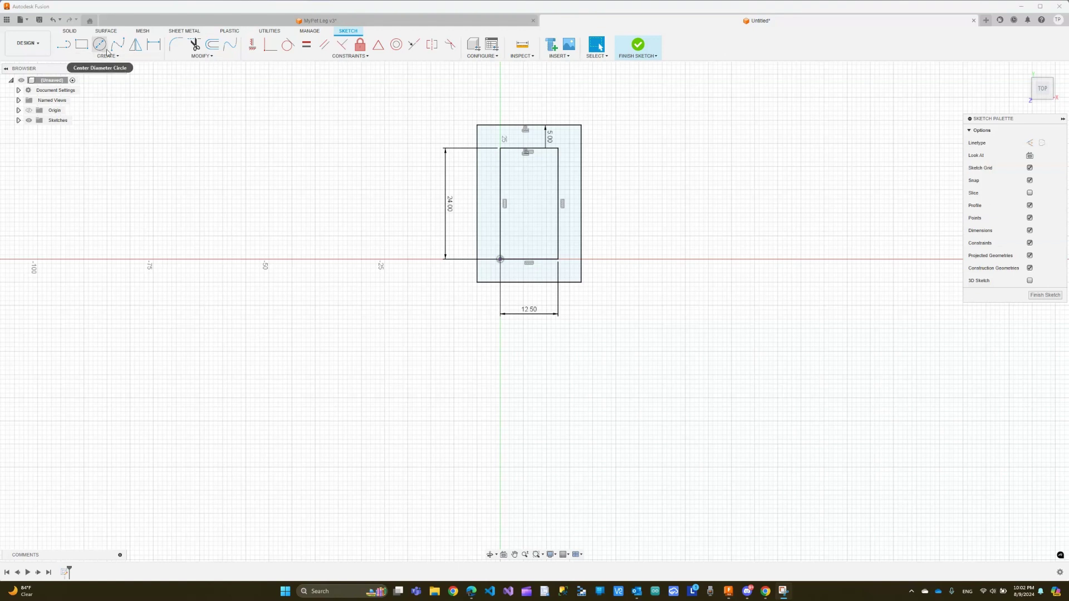
# - Draw a 33 mm construction line straight down from the outer rectangle's bottom midpoint
pyautogui.click(71, 49)
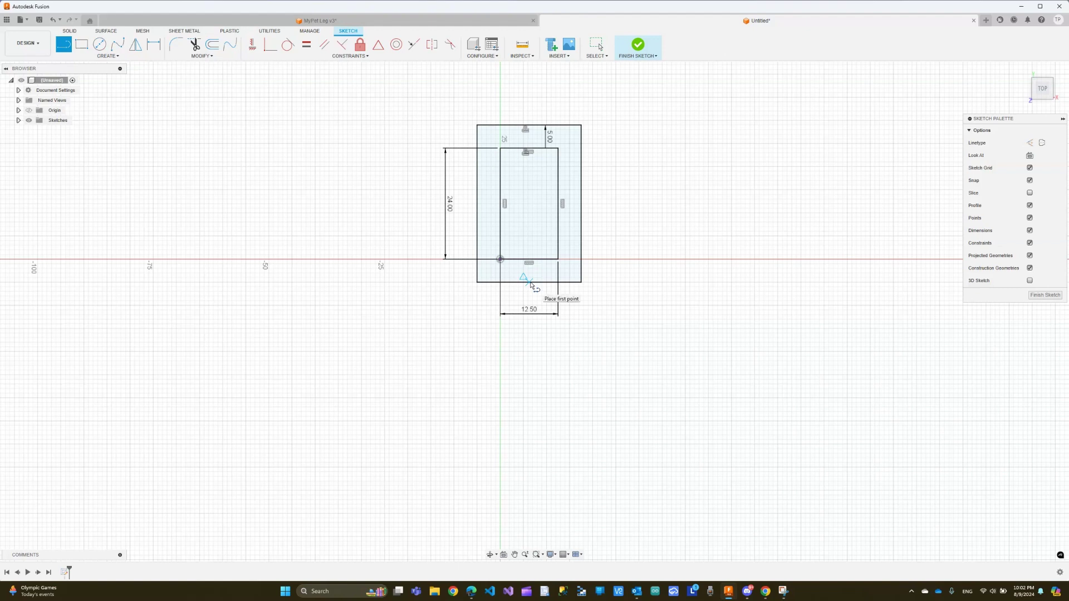
pyautogui.click(529, 282)
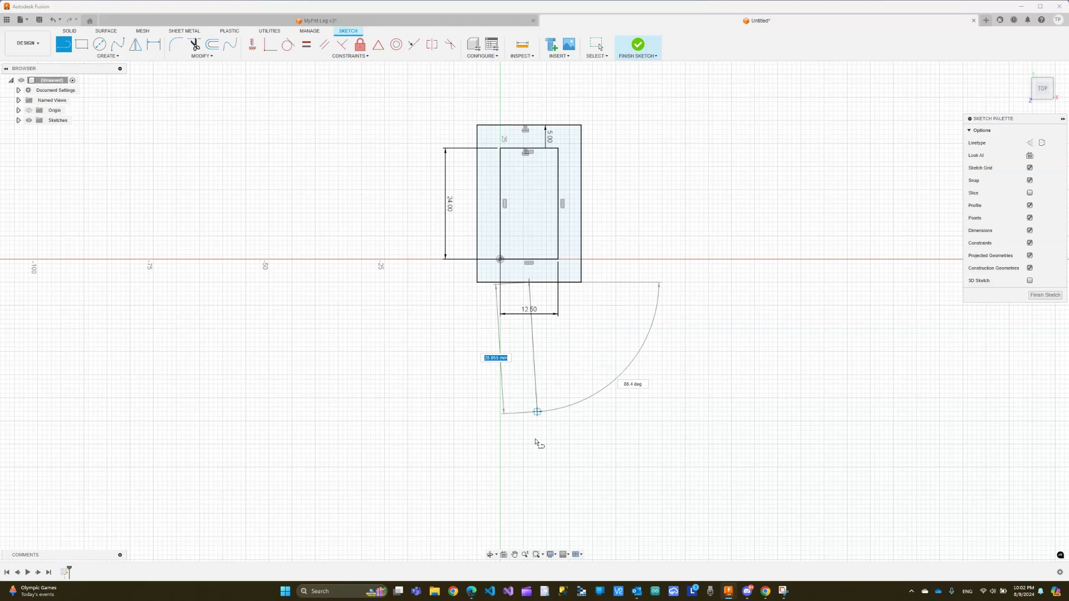
pyautogui.write('33')
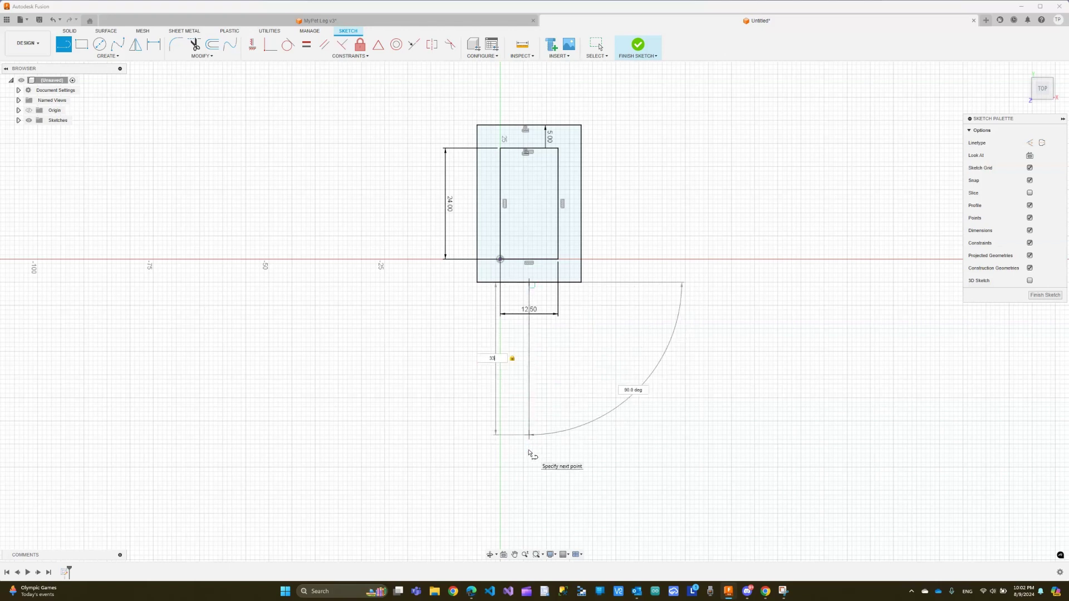
pyautogui.press('Return')
pyautogui.press('Escape')
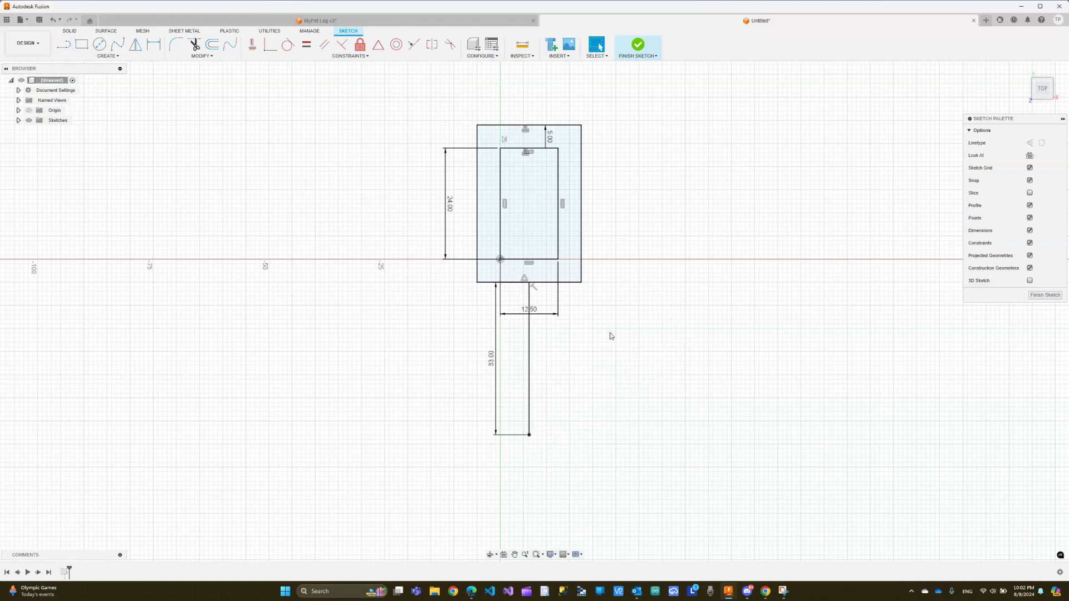
pyautogui.click(529, 386)
pyautogui.click(1029, 143)
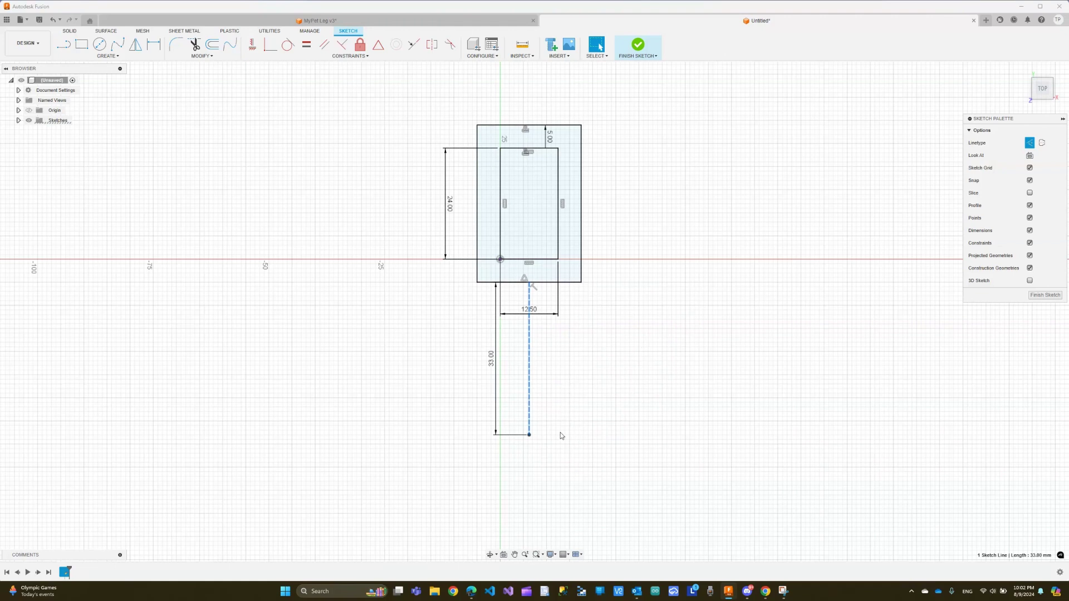
# - Draw a 5 mm two-point circle at the lower end of the 33 mm guide line
pyautogui.click(107, 56)
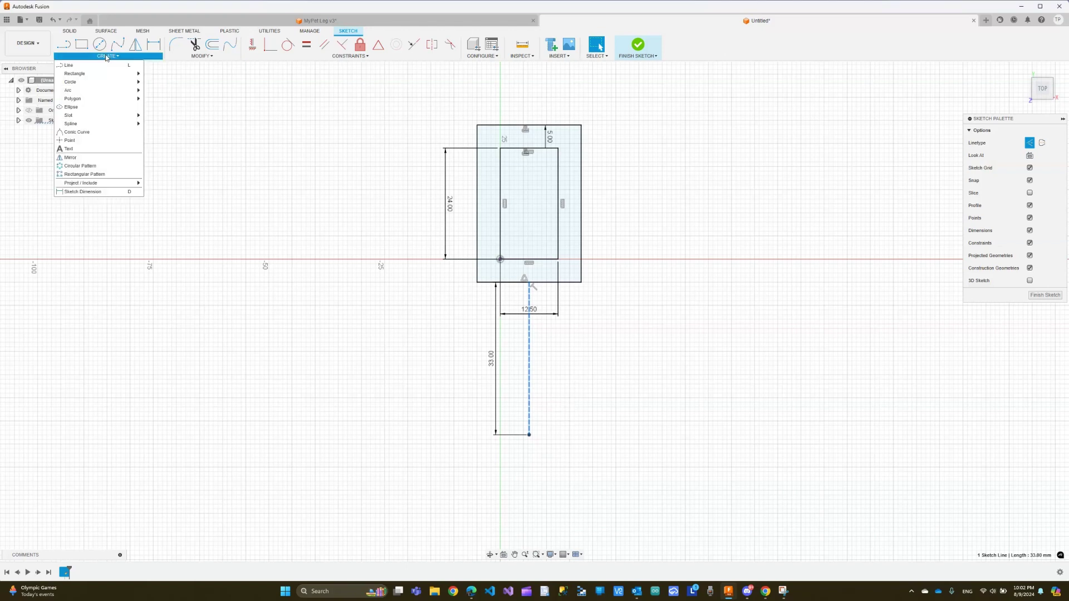
pyautogui.moveTo(108, 82)
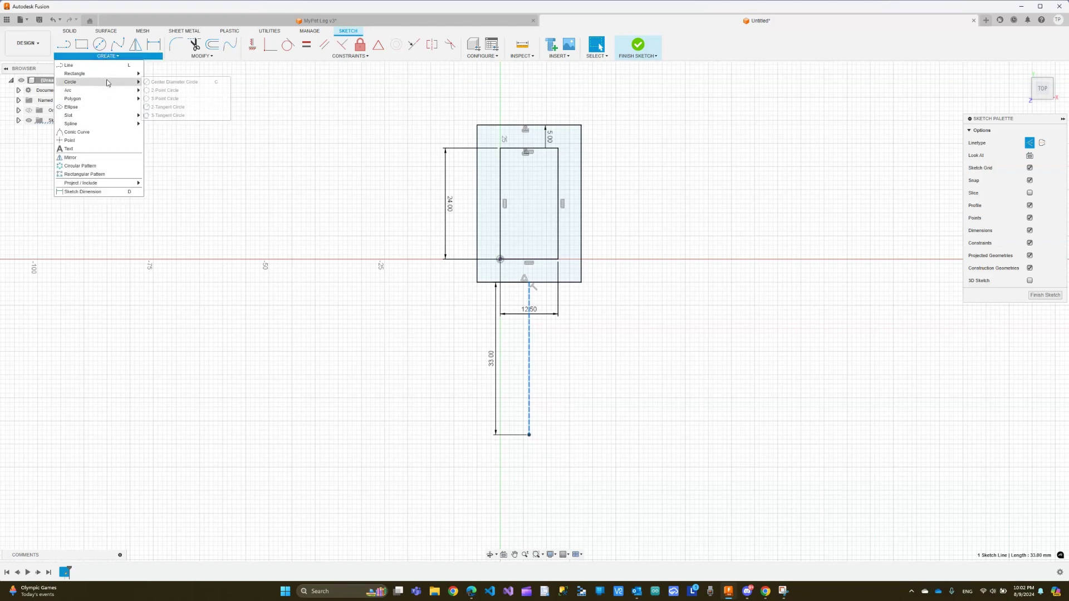
pyautogui.click(170, 91)
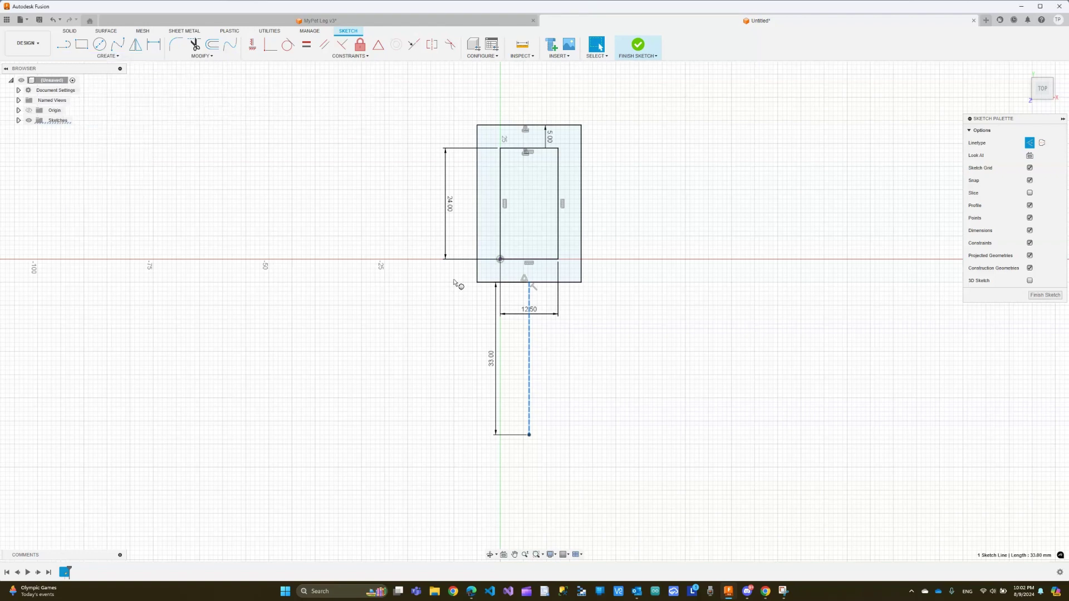
pyautogui.click(529, 435)
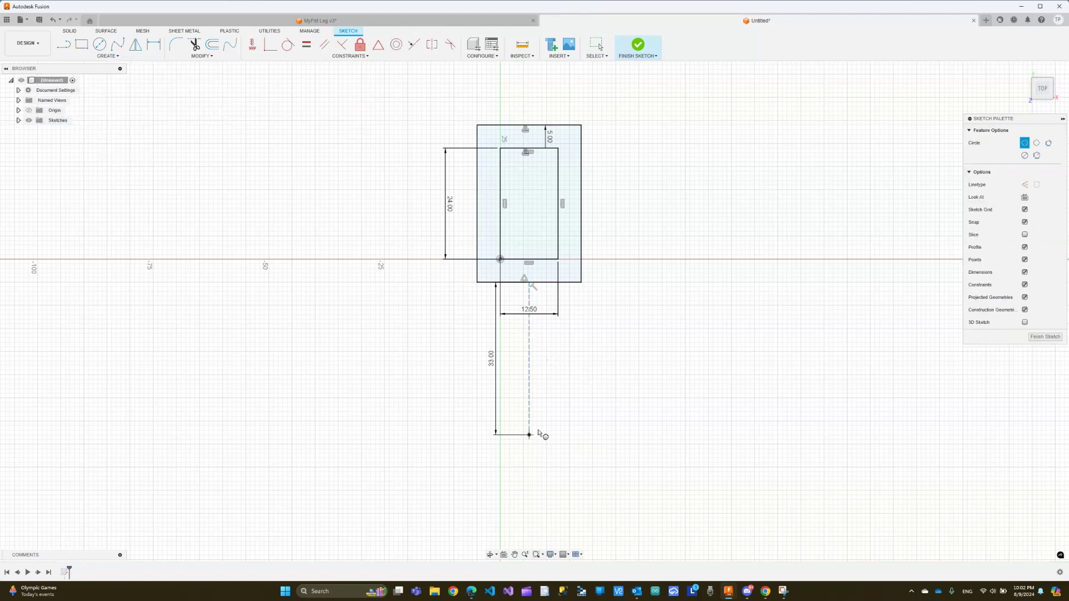
pyautogui.write('5')
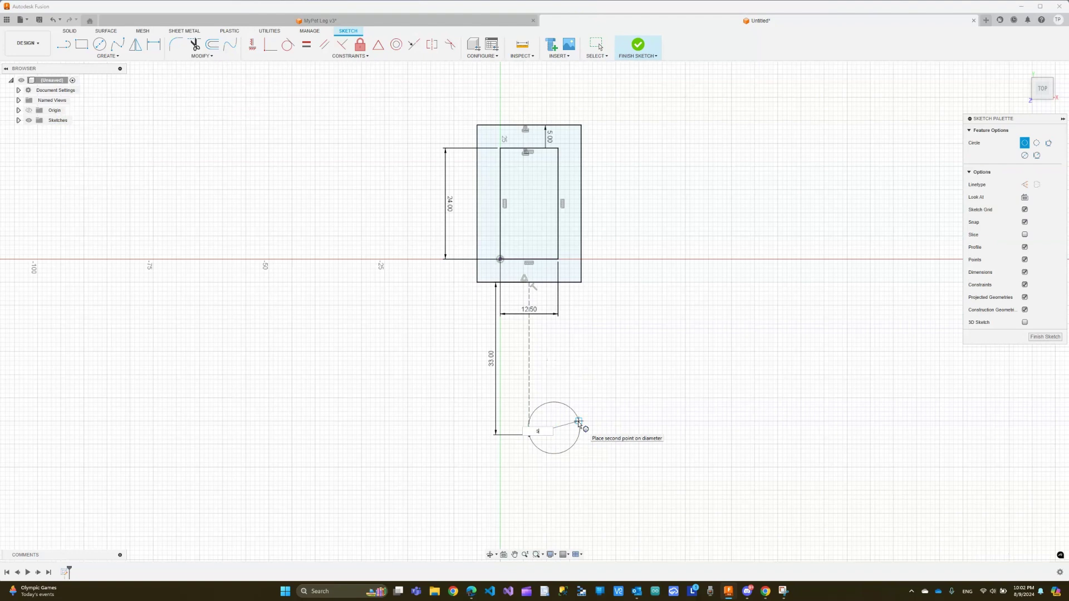
pyautogui.press('Return')
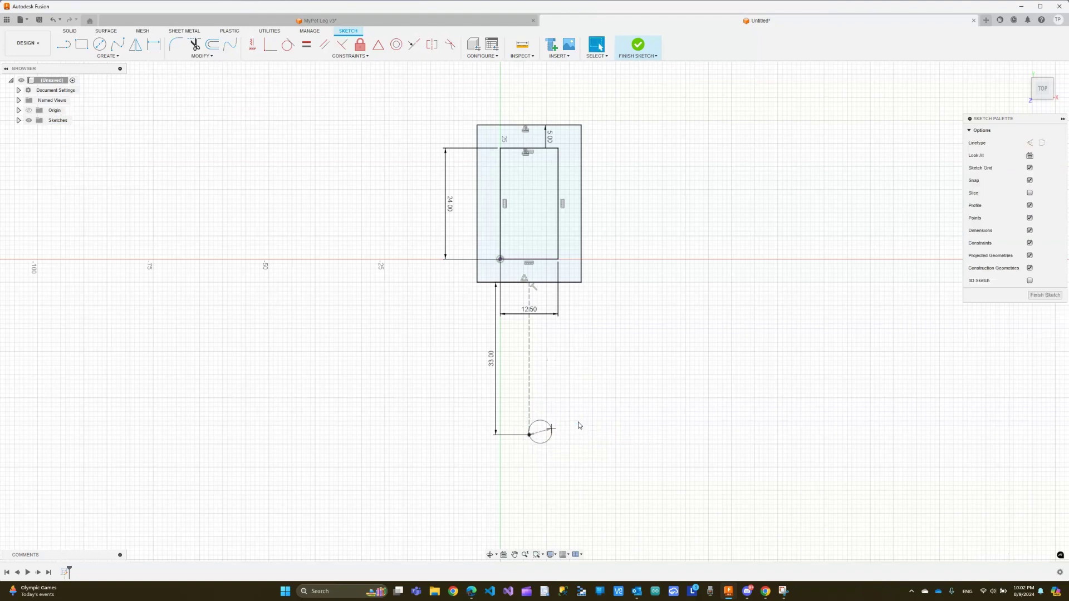
pyautogui.scroll(1, 542, 451)
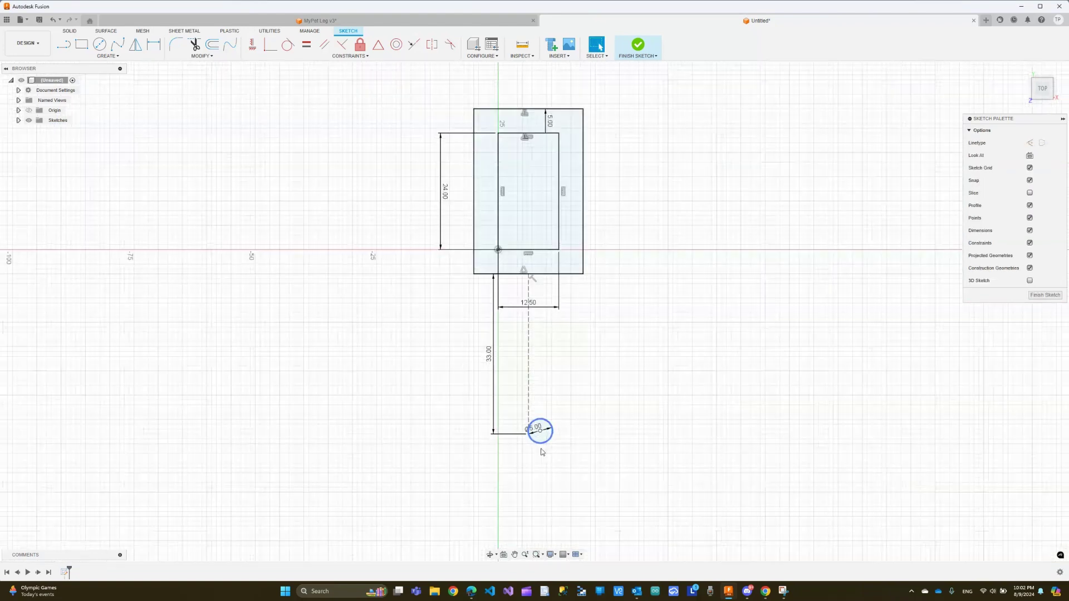
pyautogui.scroll(2, 543, 452)
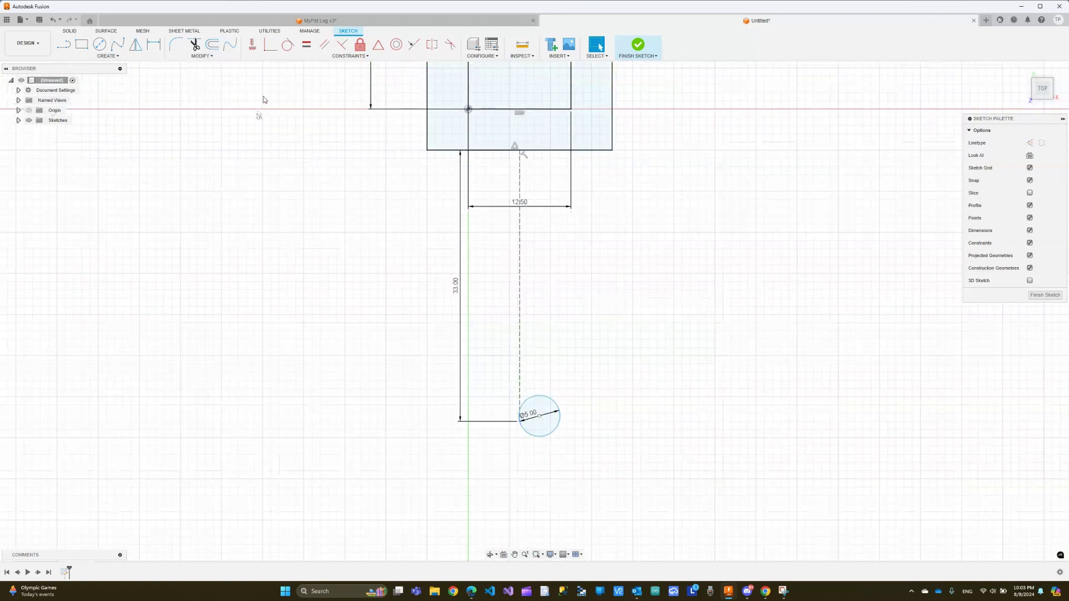
# - Offset the 5 mm circle by 2 mm to form a surrounding ring
pyautogui.click(219, 49)
pyautogui.click(531, 397)
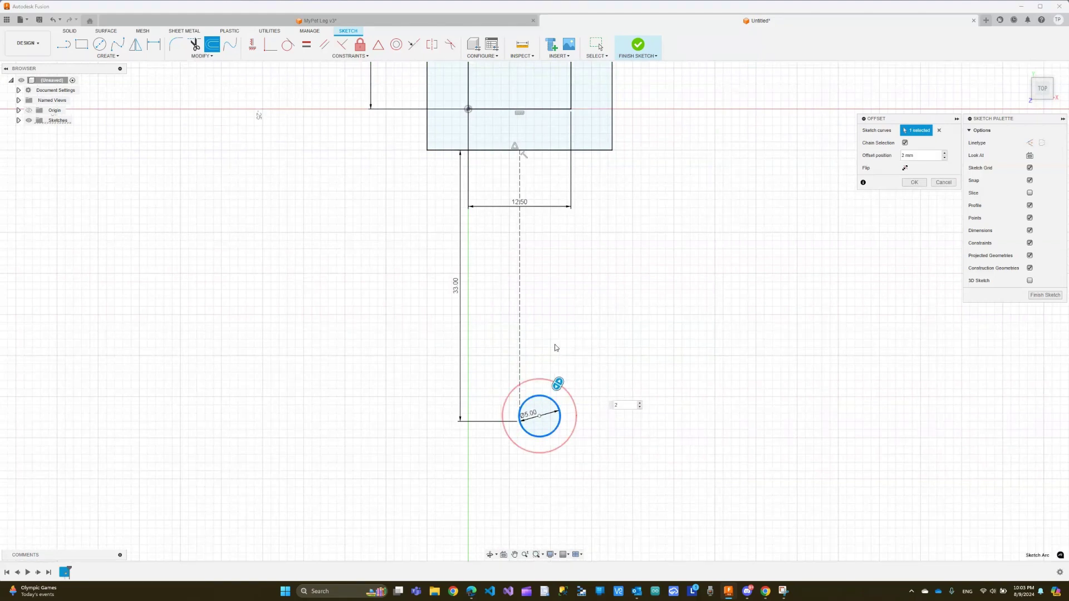
pyautogui.press('Return')
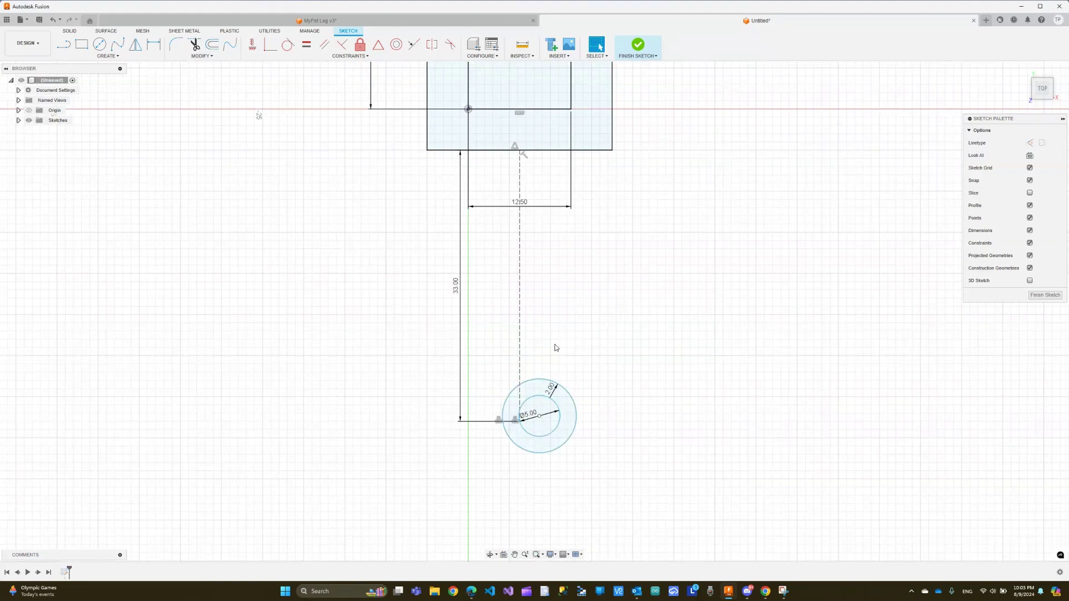
pyautogui.scroll(-3, 506, 312)
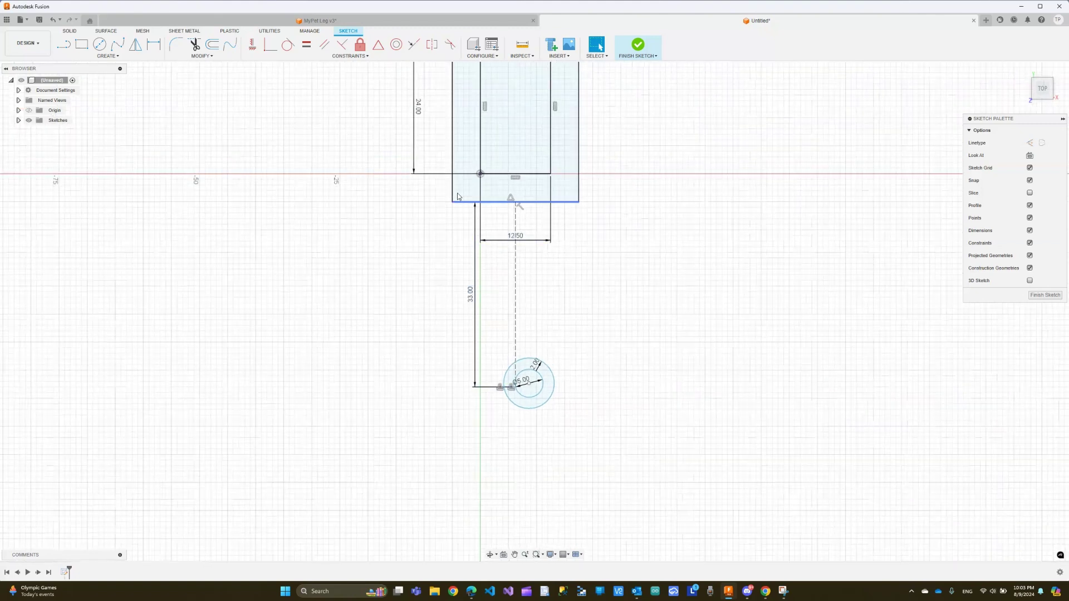
# - Draw a fit-point spline from the rectangle's lower-left corner to the outer circle
pyautogui.click(122, 49)
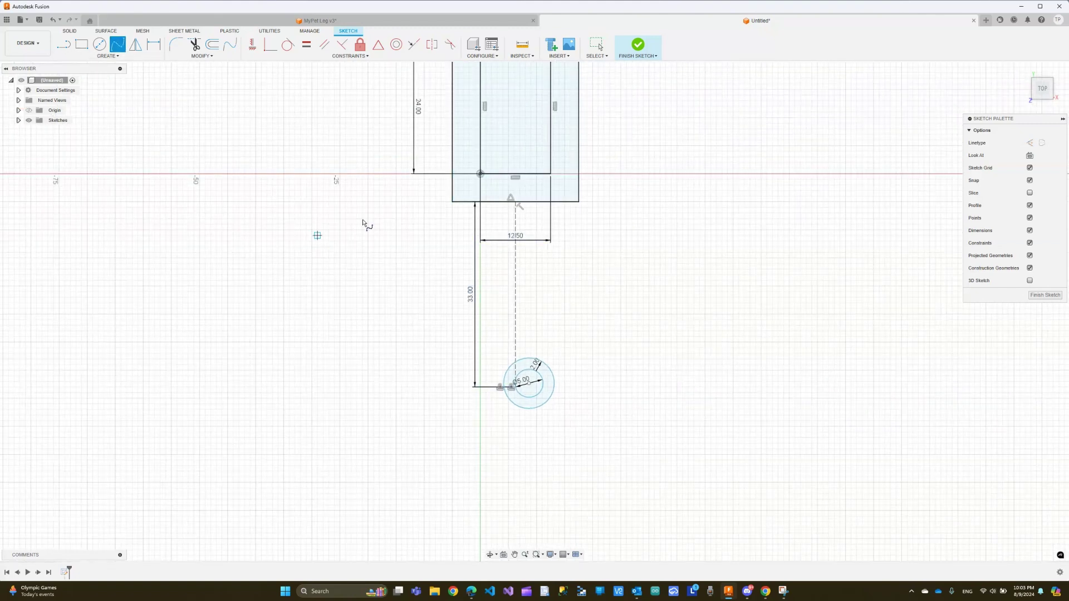
pyautogui.click(453, 202)
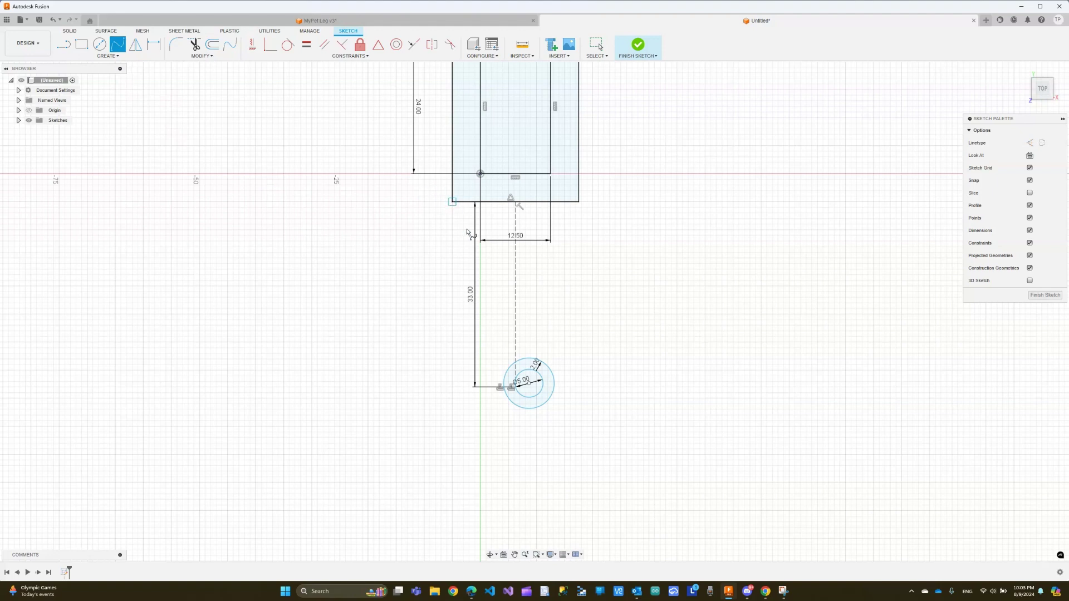
pyautogui.click(504, 388)
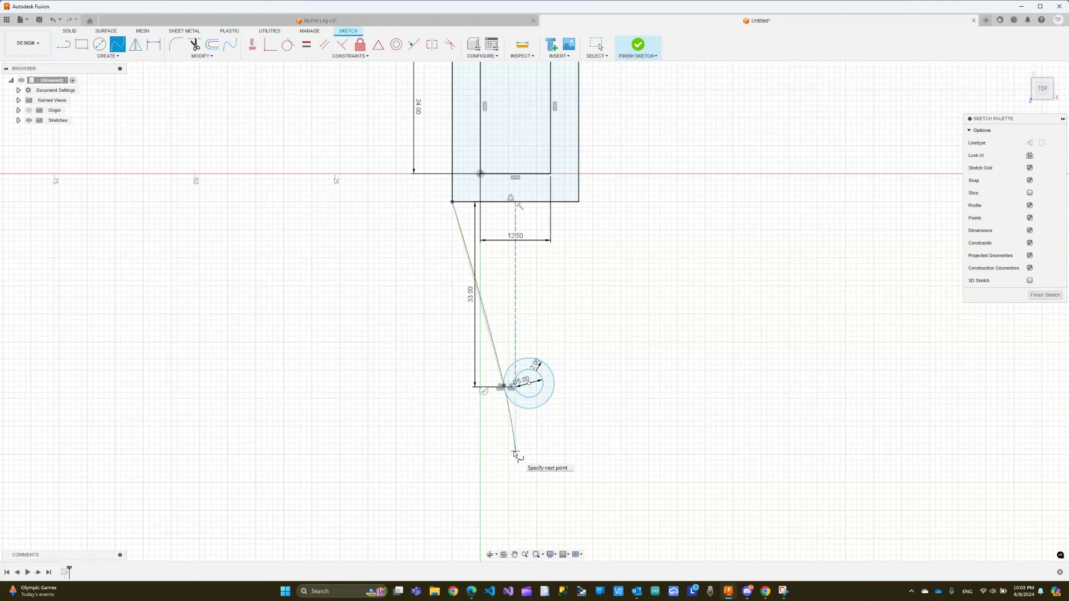
pyautogui.press('Escape')
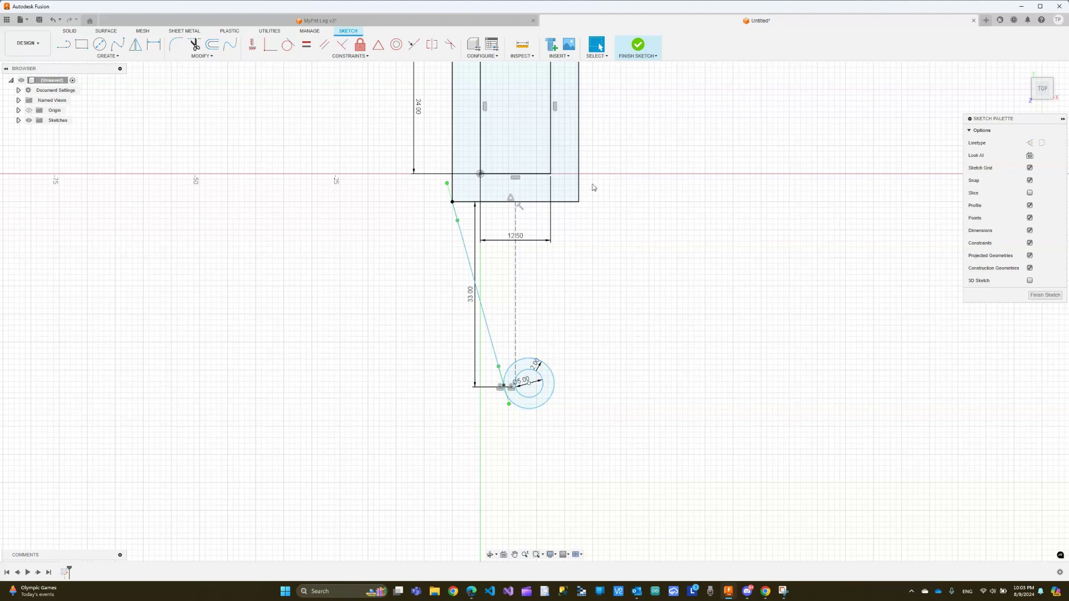
# - Draw a bent spline from the lower-right corner, via a midpoint, to the outer circle
pyautogui.click(117, 44)
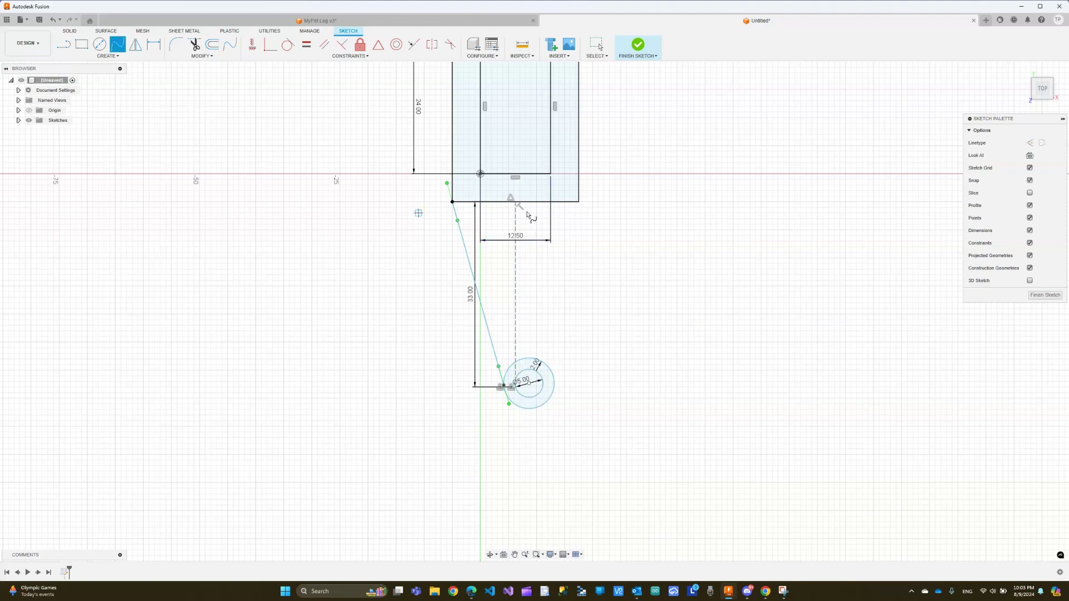
pyautogui.click(578, 201)
pyautogui.click(542, 325)
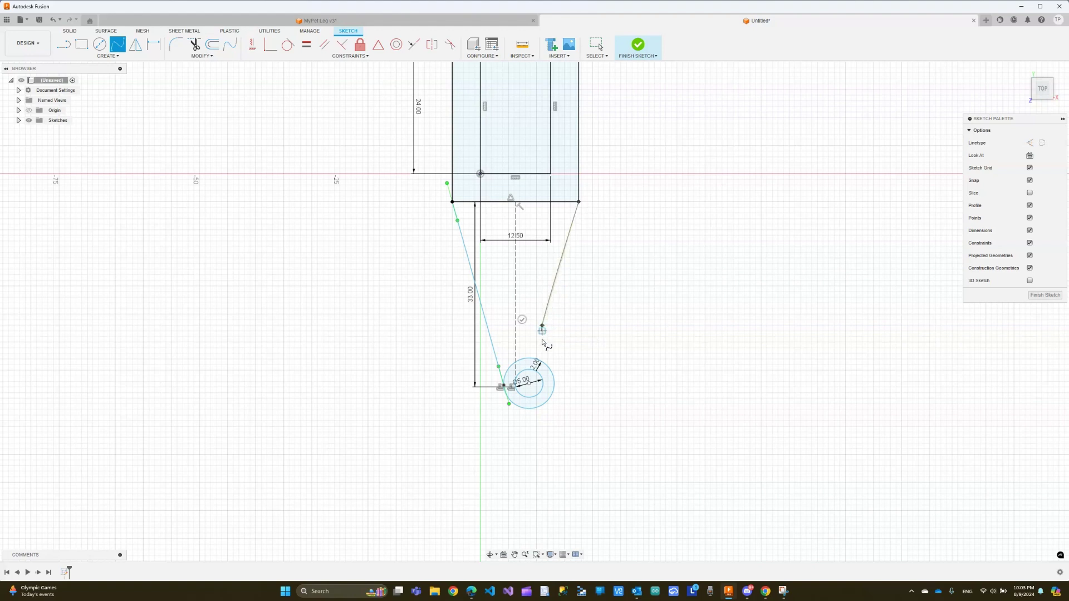
pyautogui.click(551, 371)
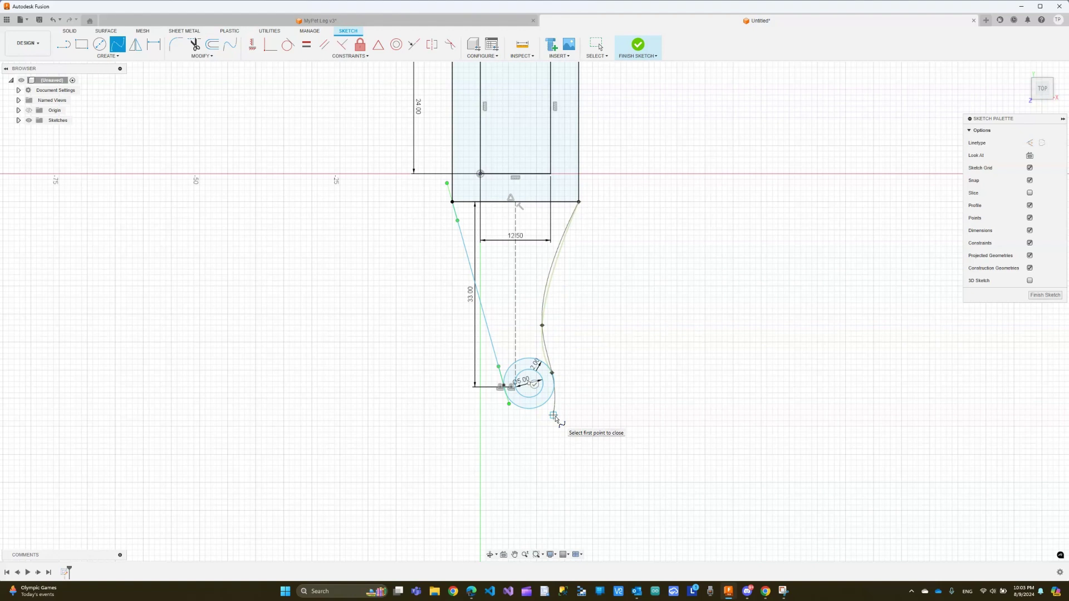
pyautogui.press('Escape')
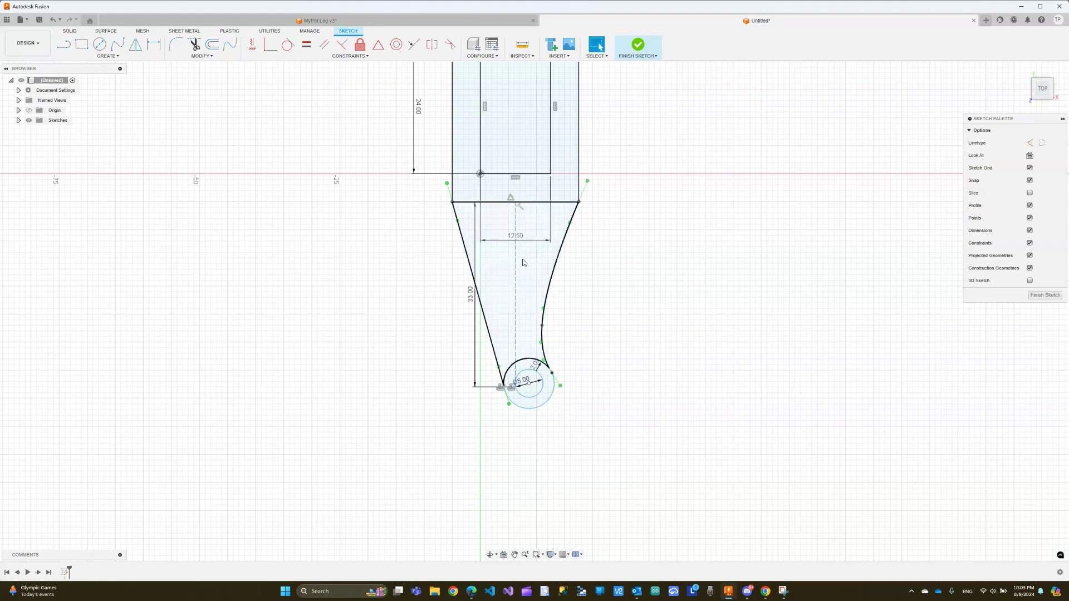
pyautogui.scroll(3, 496, 296)
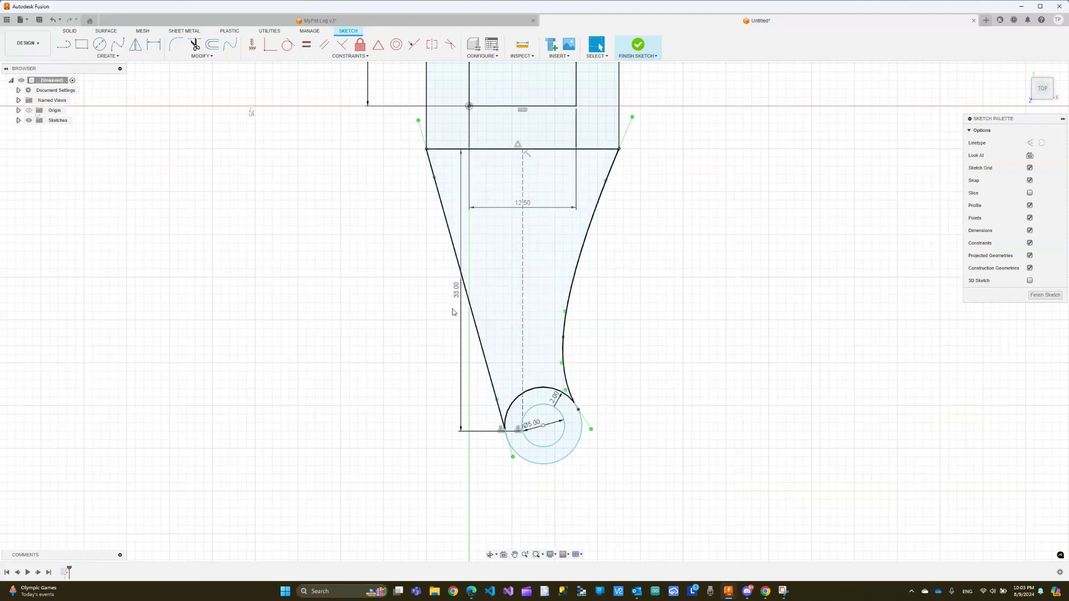
pyautogui.click(289, 46)
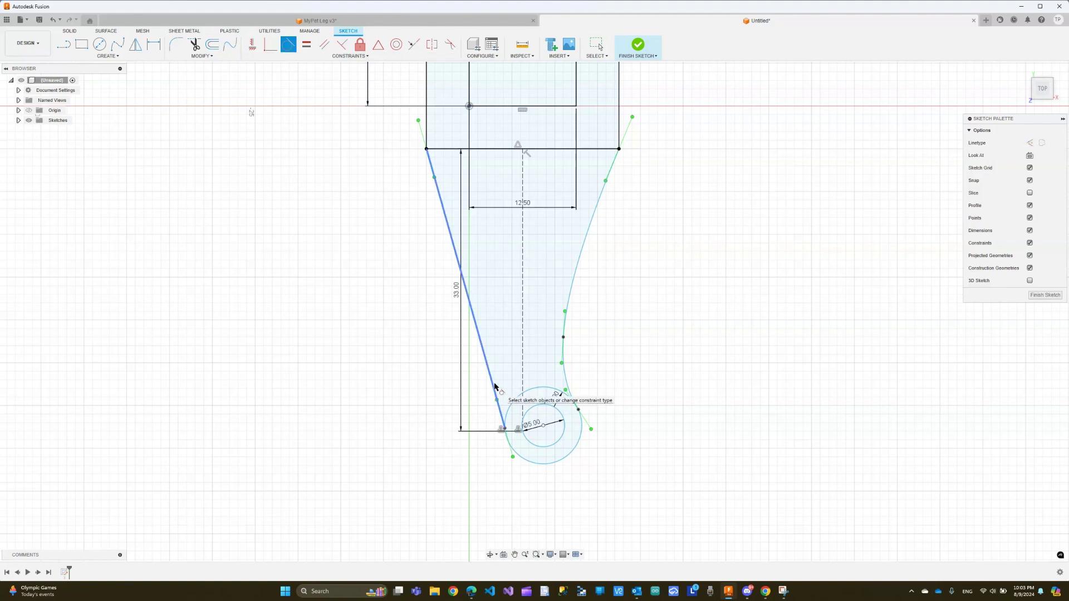
# - Constrain the left and right side splines tangent to the outer circle
pyautogui.click(502, 405)
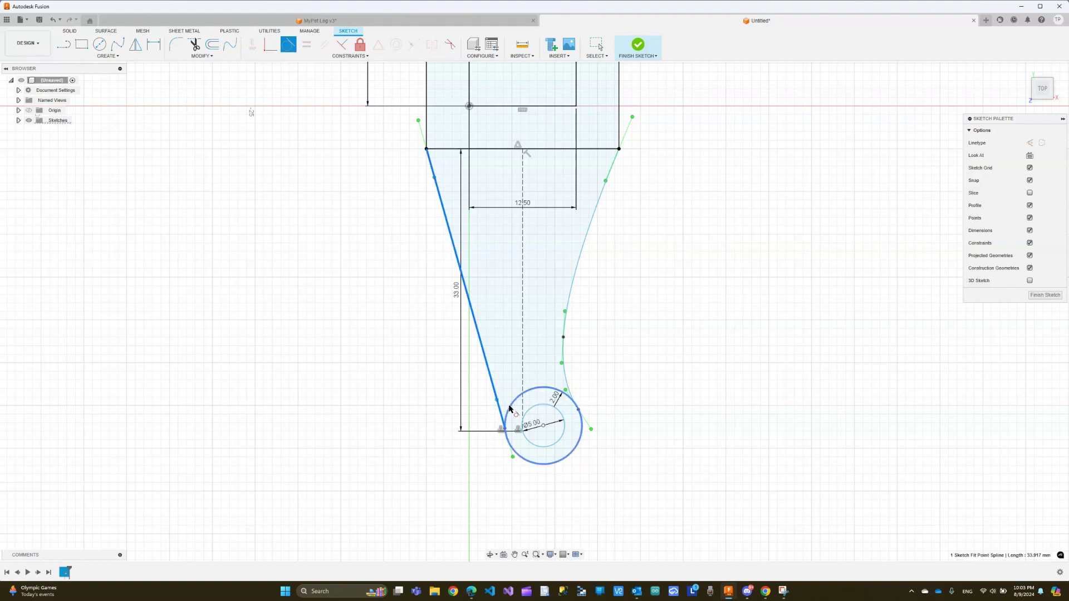
pyautogui.click(508, 410)
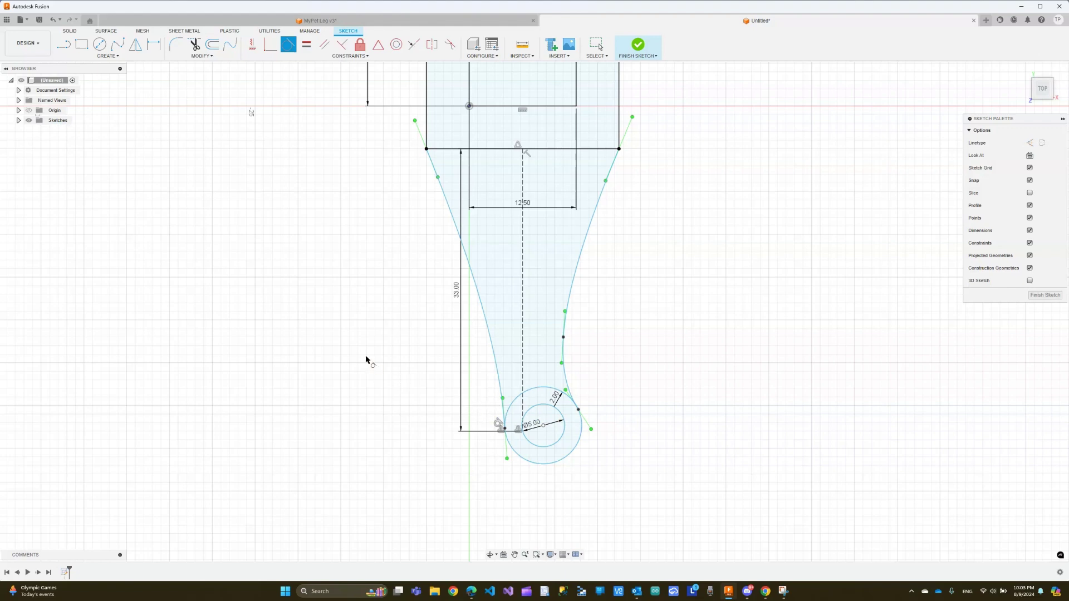
pyautogui.click(559, 393)
pyautogui.click(567, 380)
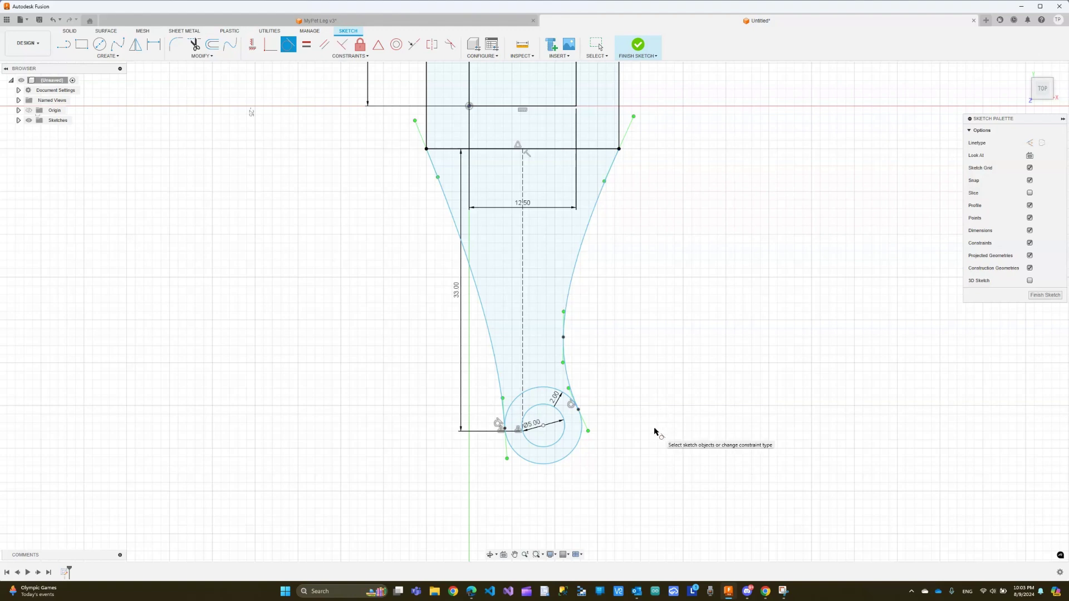
pyautogui.press('Escape')
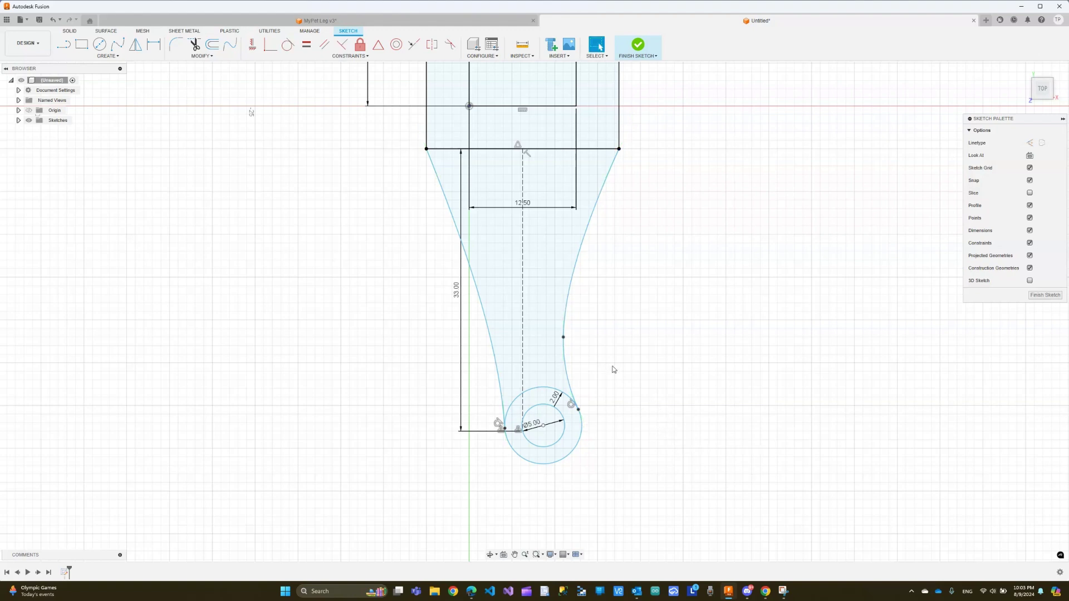
pyautogui.scroll(-4, 610, 357)
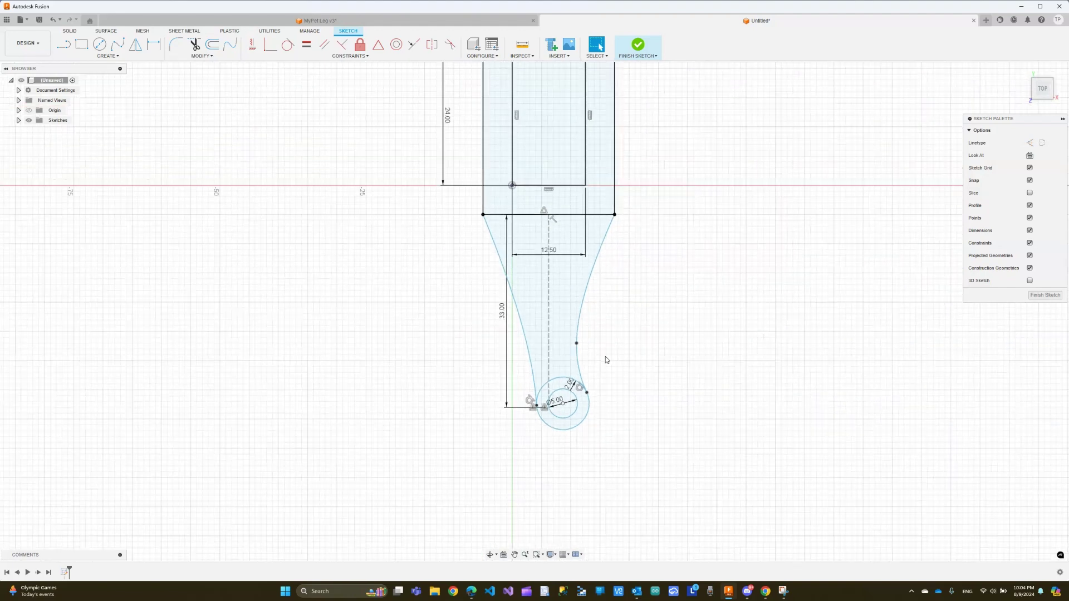
pyautogui.scroll(2, 599, 227)
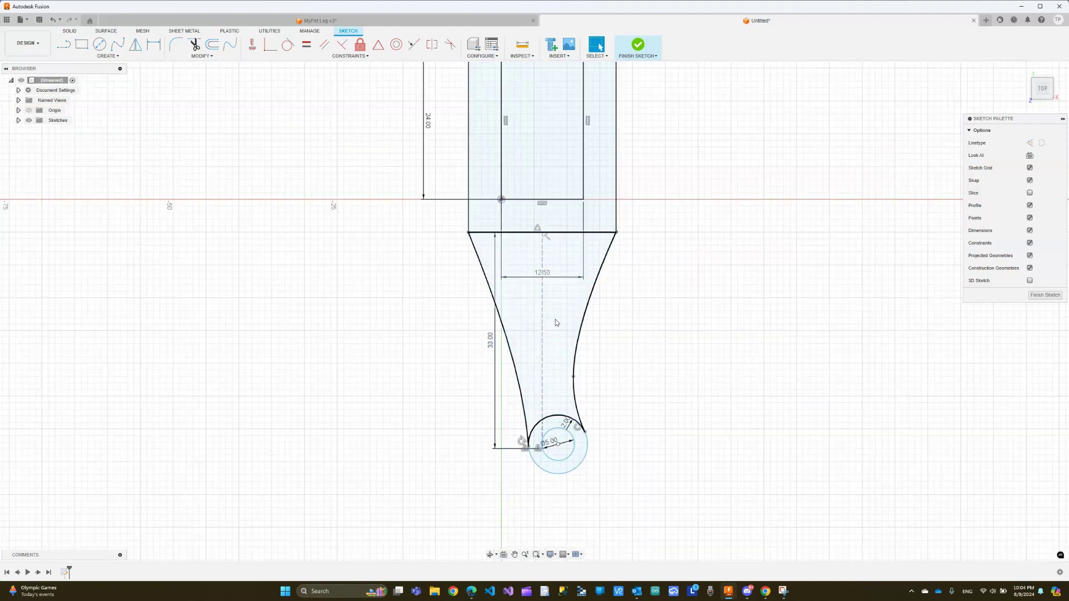
pyautogui.scroll(2, 556, 323)
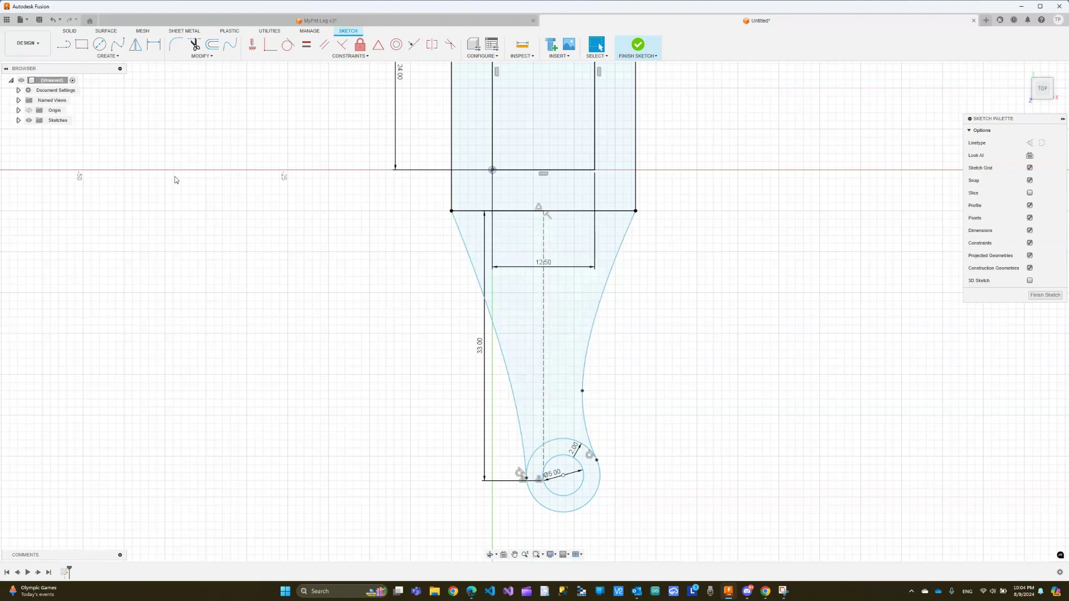
# - Draw a closed trapezoid inside the leg with a 12.5 mm top edge and short bottom
pyautogui.click(64, 44)
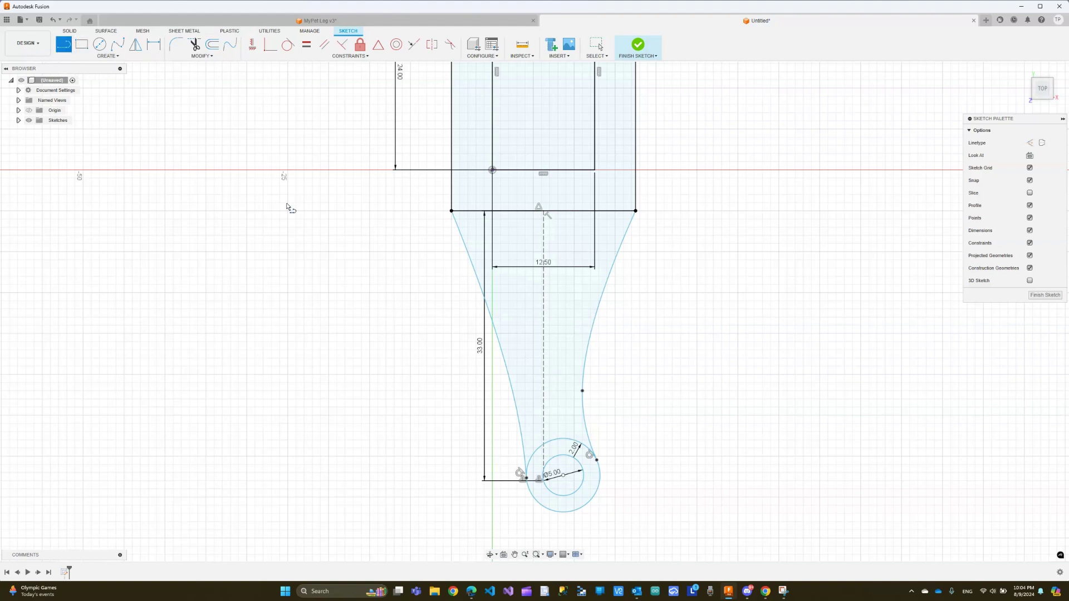
pyautogui.click(492, 236)
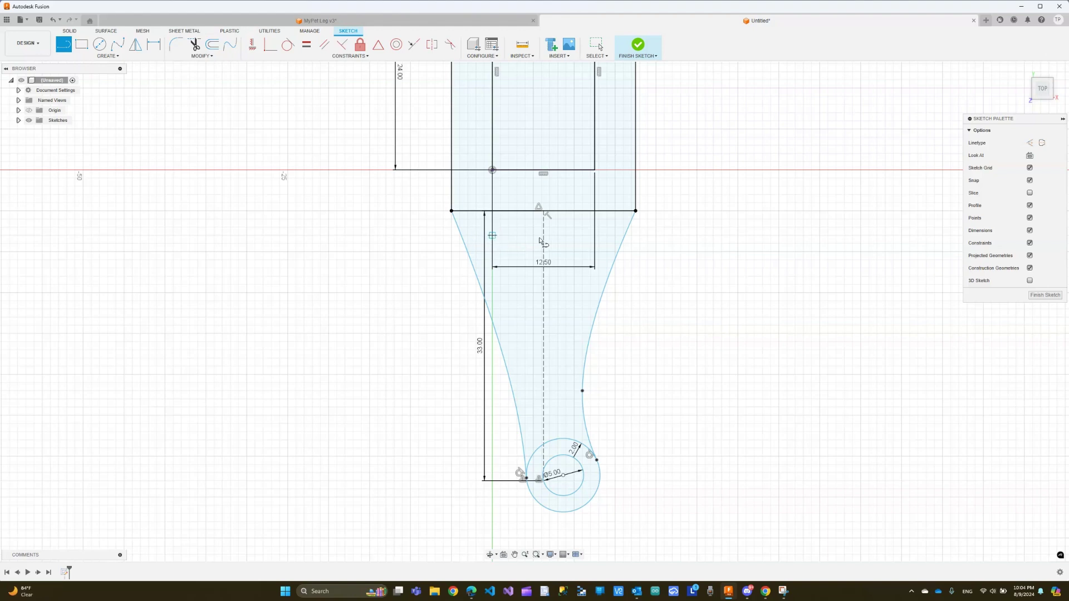
pyautogui.click(598, 236)
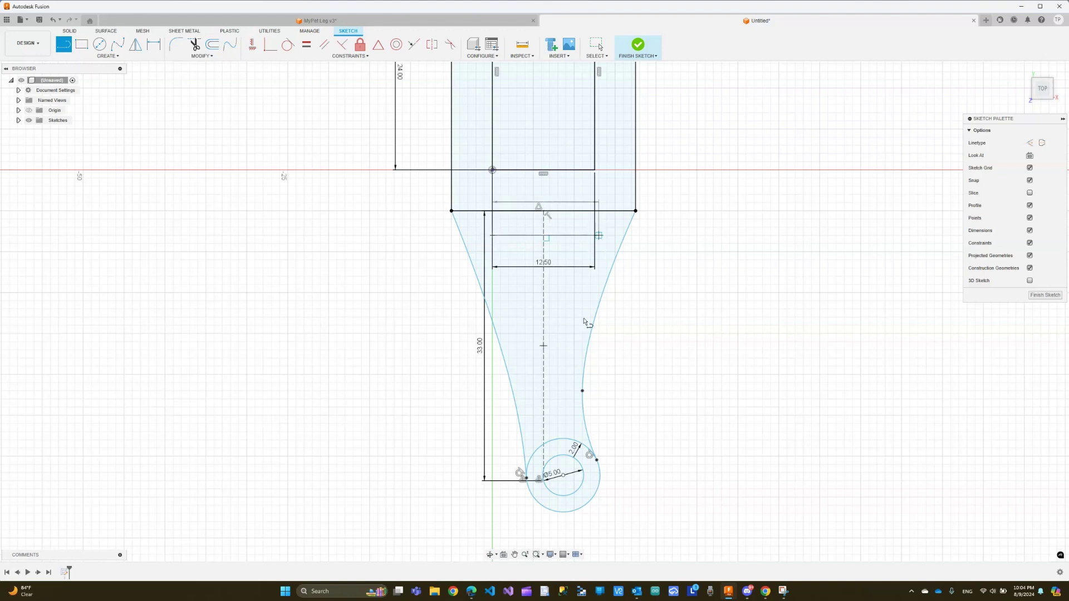
pyautogui.click(566, 399)
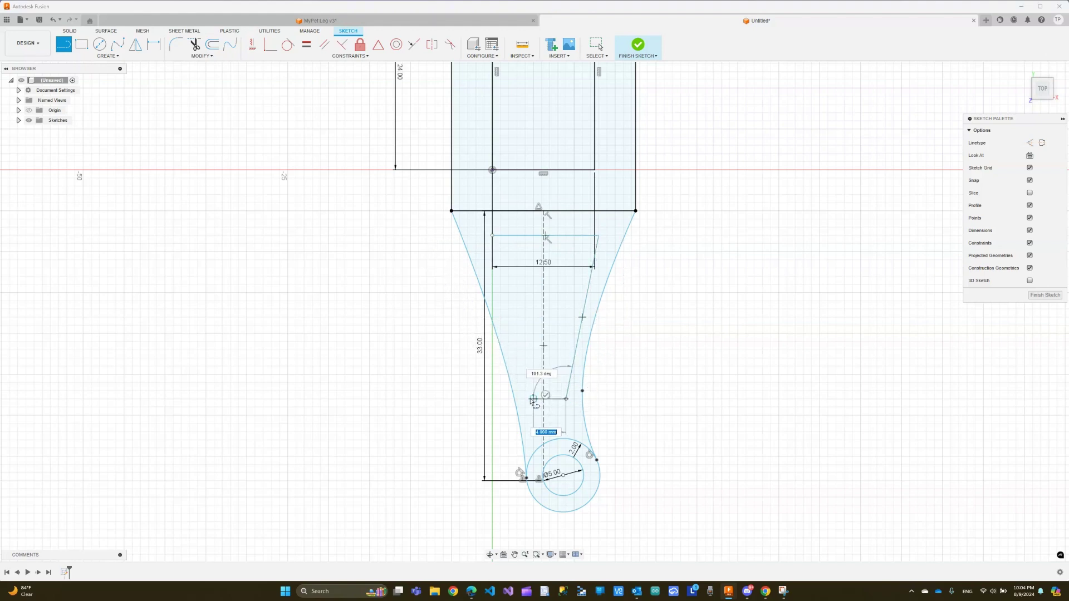
pyautogui.click(533, 399)
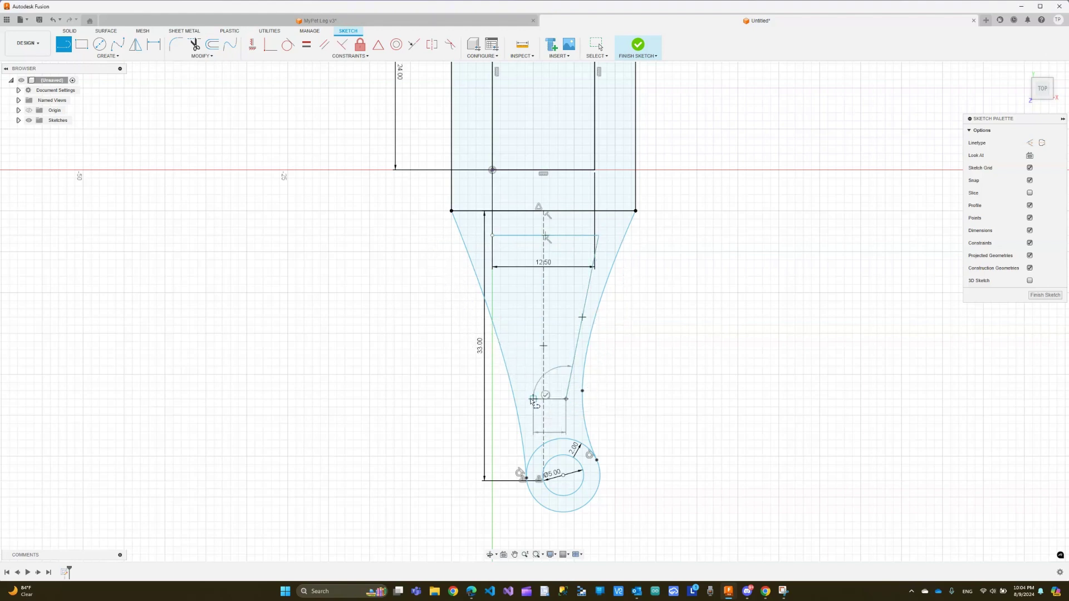
pyautogui.click(492, 236)
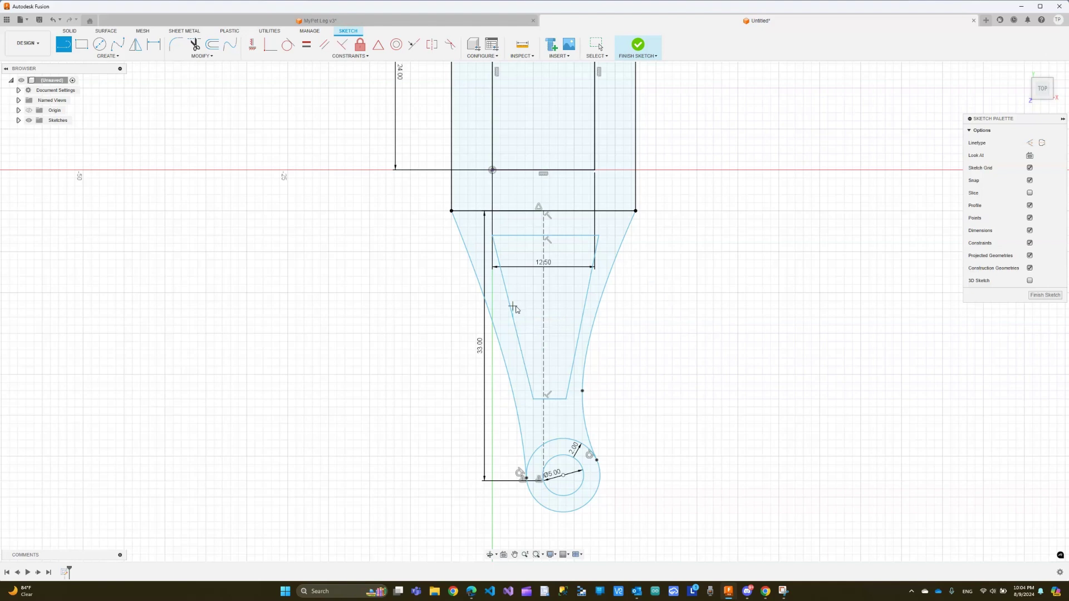
pyautogui.press('Escape')
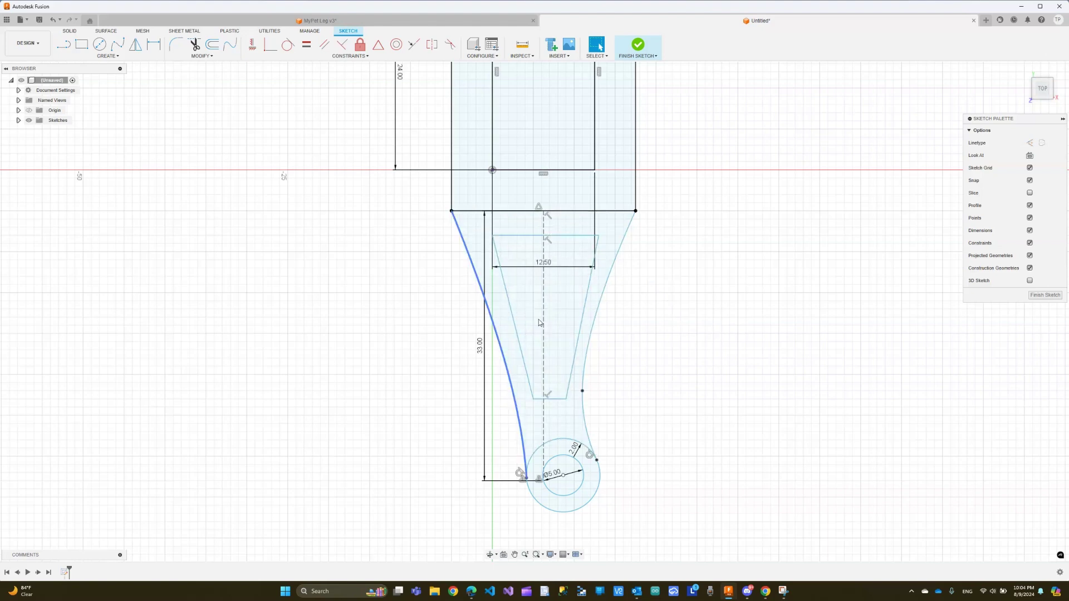
# - Draw a 34 mm vertical construction centreline between the outer rectangle's bottom and top edges
pyautogui.scroll(-2, 560, 329)
pyautogui.scroll(-1, 558, 262)
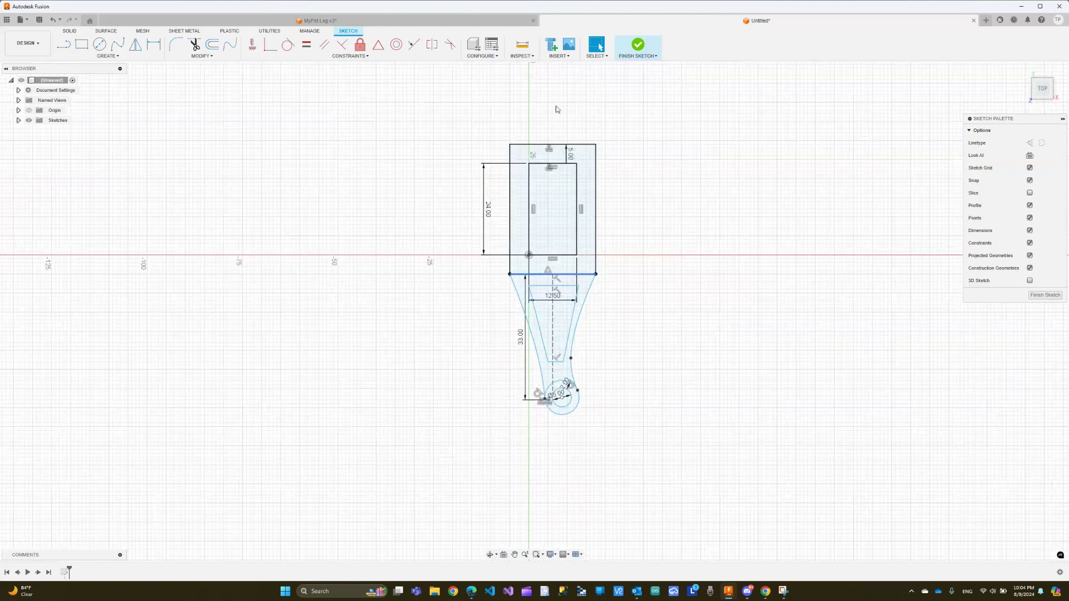
pyautogui.scroll(3, 556, 107)
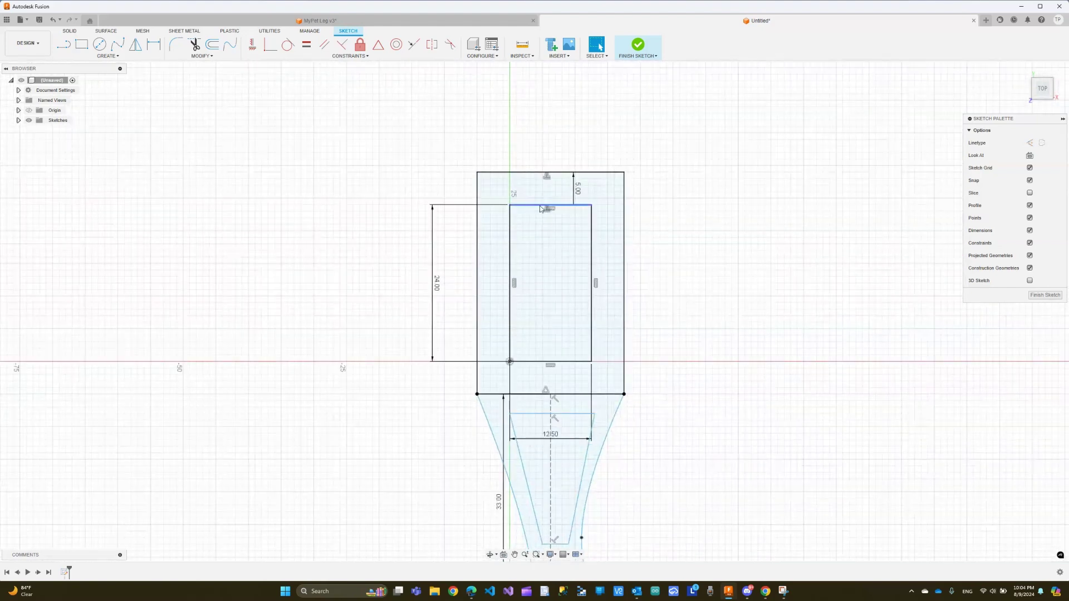
pyautogui.scroll(3, 550, 183)
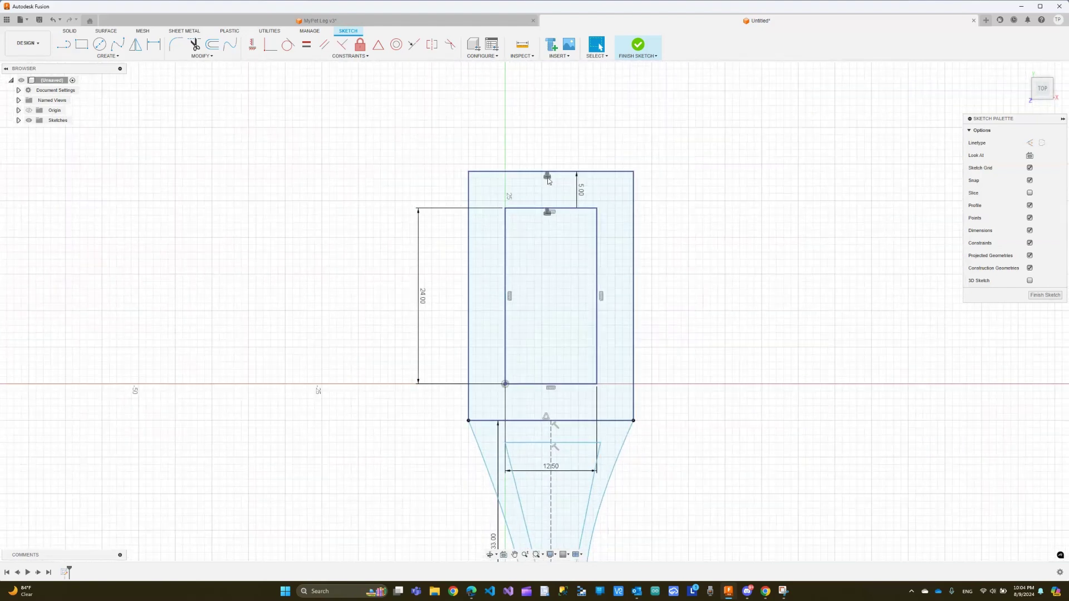
pyautogui.scroll(-1, 568, 269)
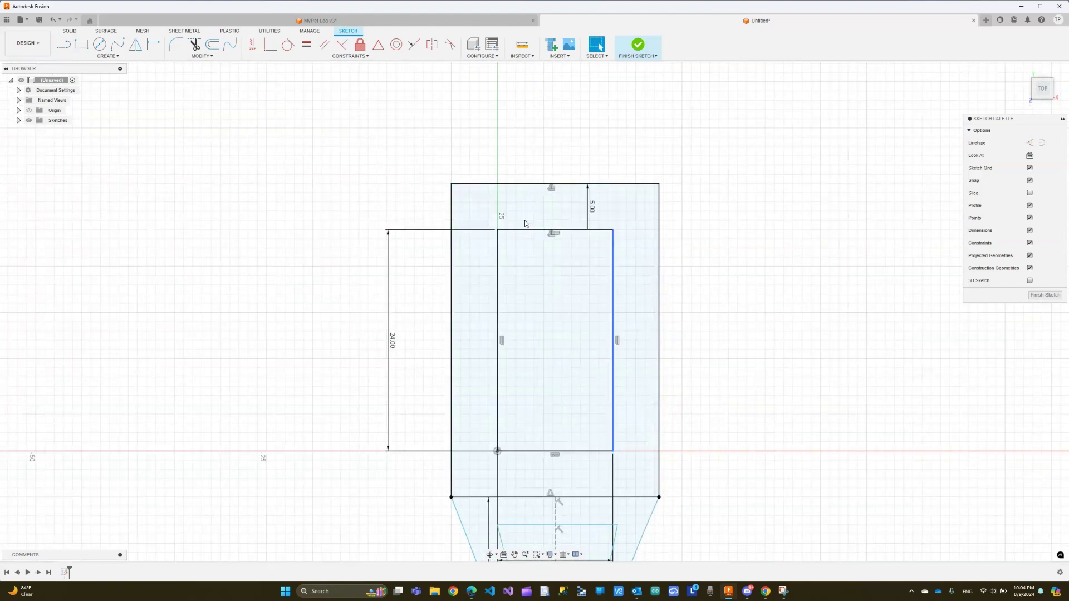
pyautogui.scroll(-1, 522, 225)
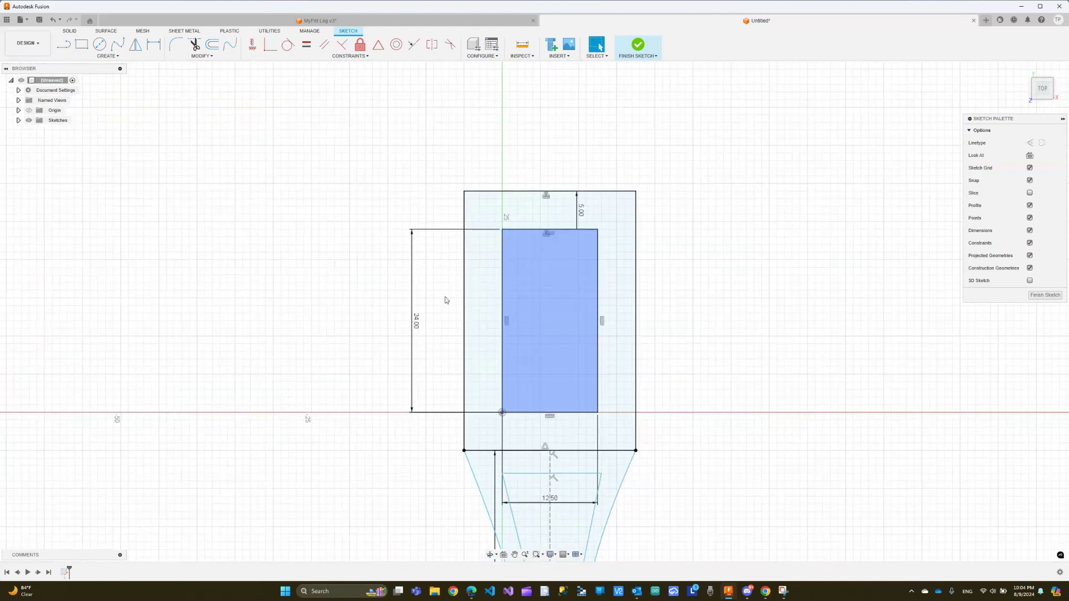
pyautogui.click(63, 44)
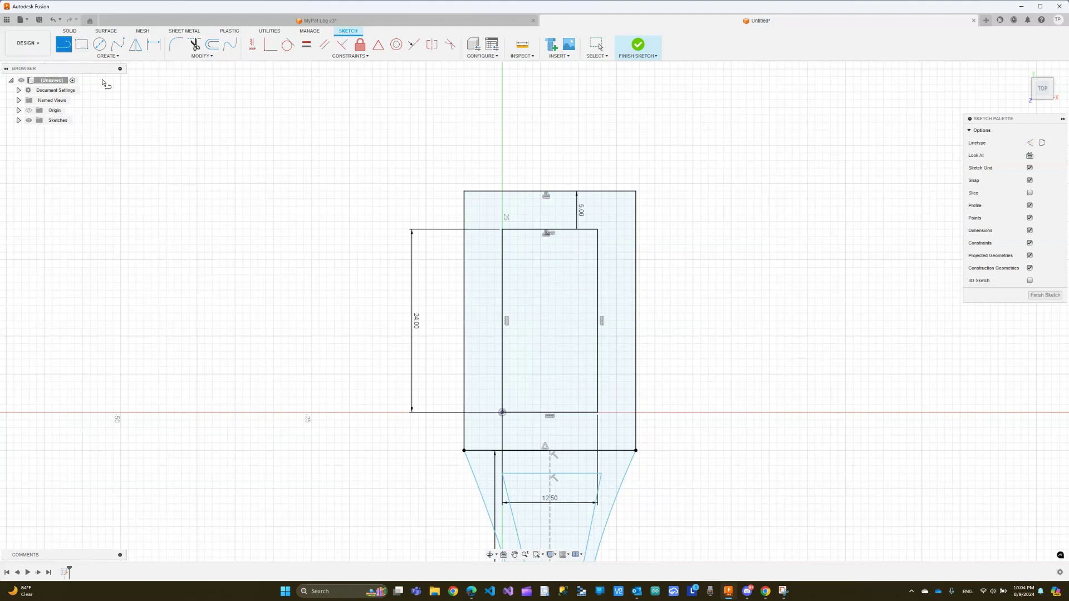
pyautogui.click(550, 450)
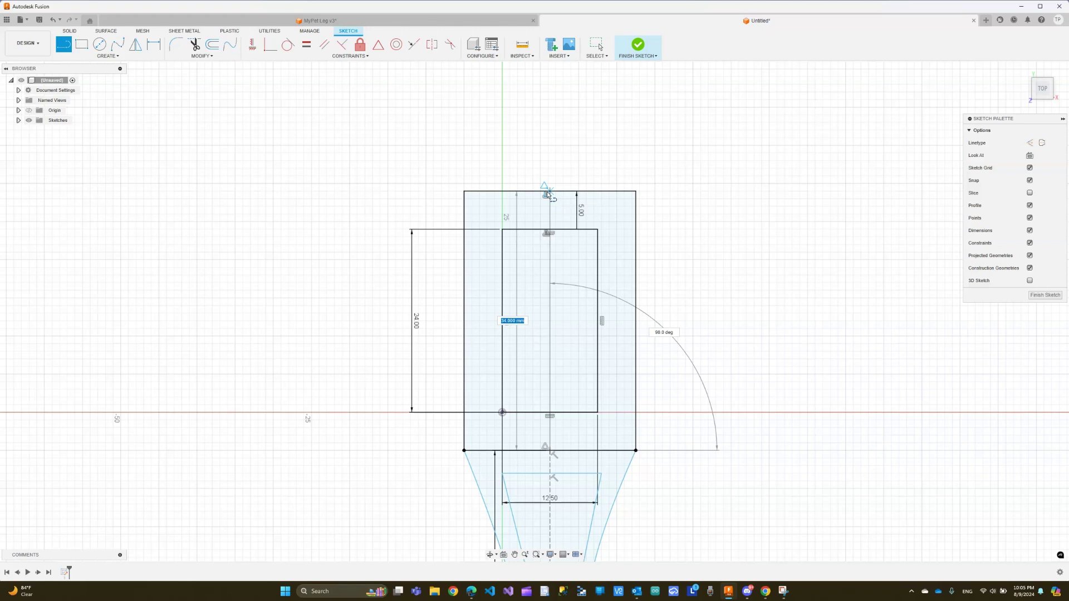
pyautogui.click(547, 195)
pyautogui.press('Escape')
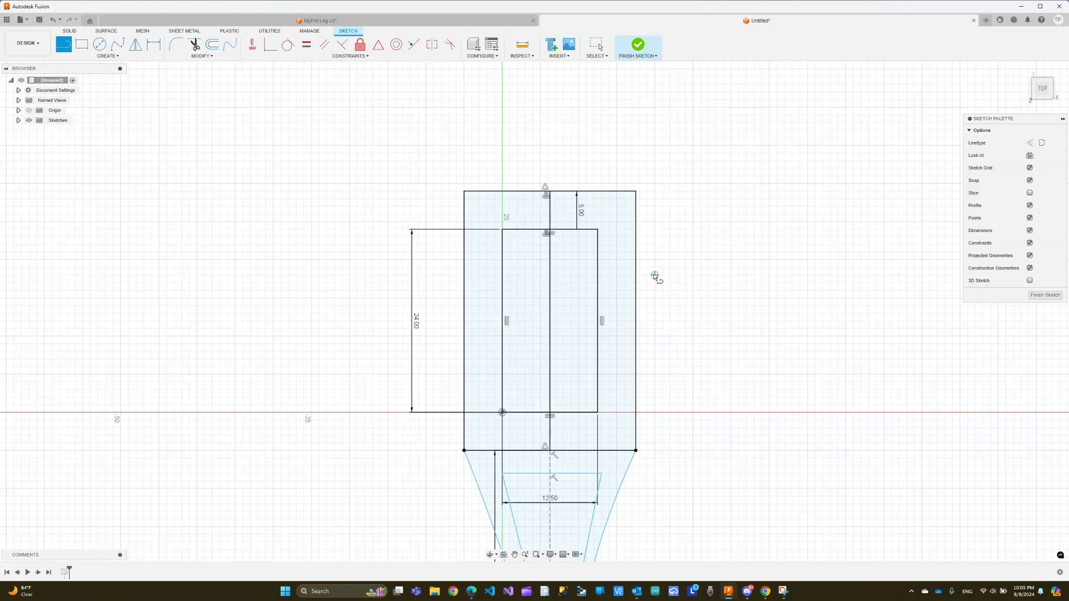
pyautogui.press('Escape')
pyautogui.click(548, 297)
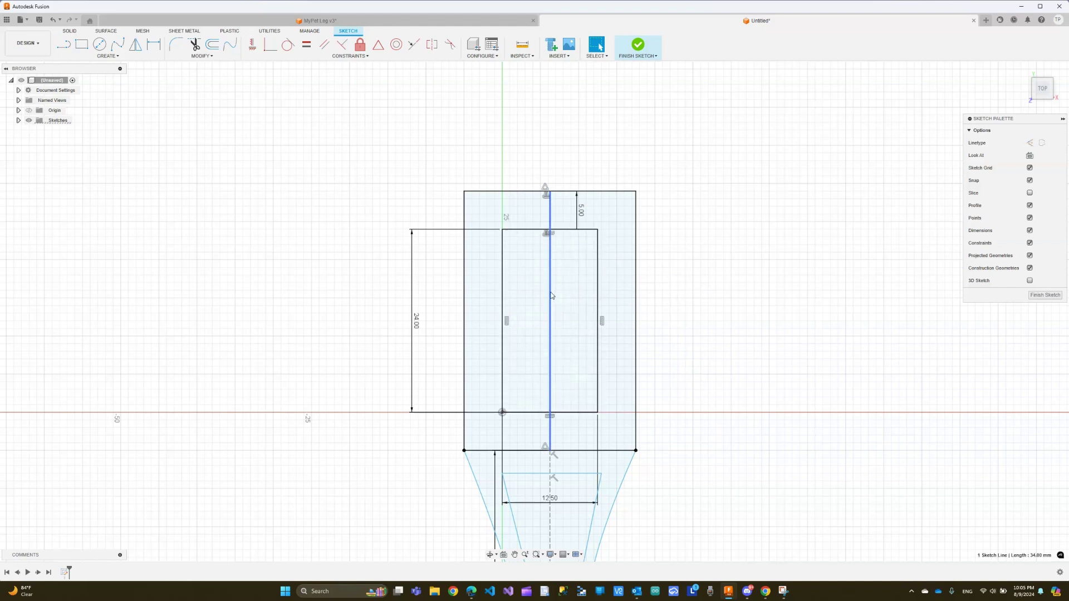
pyautogui.click(1030, 144)
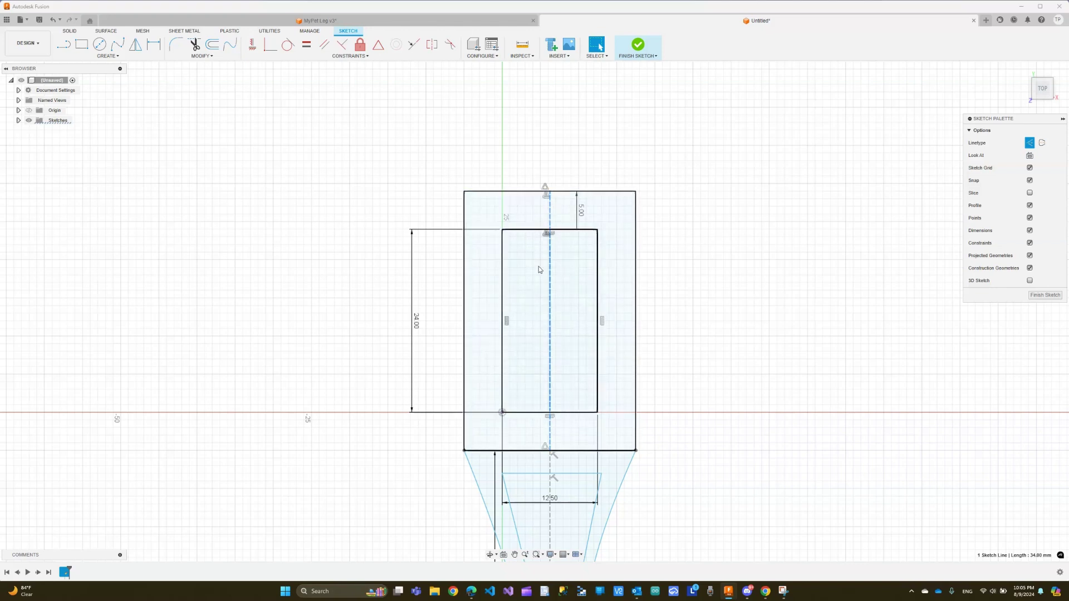
pyautogui.scroll(3, 539, 266)
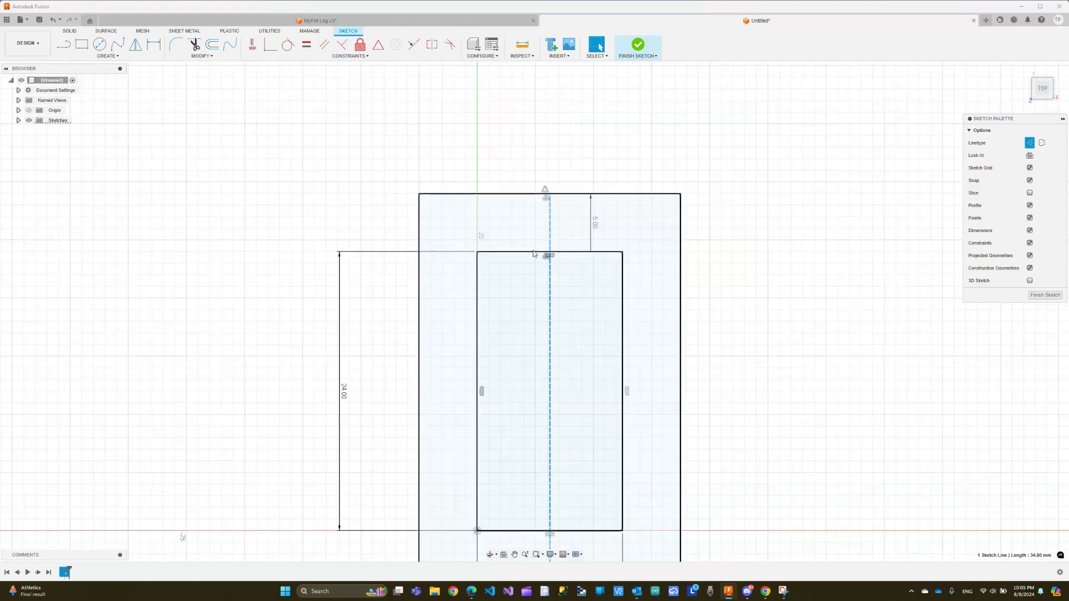
# - Offset the inner rectangle's top edge 2 mm up and its bottom edge 2 mm down
pyautogui.click(496, 251)
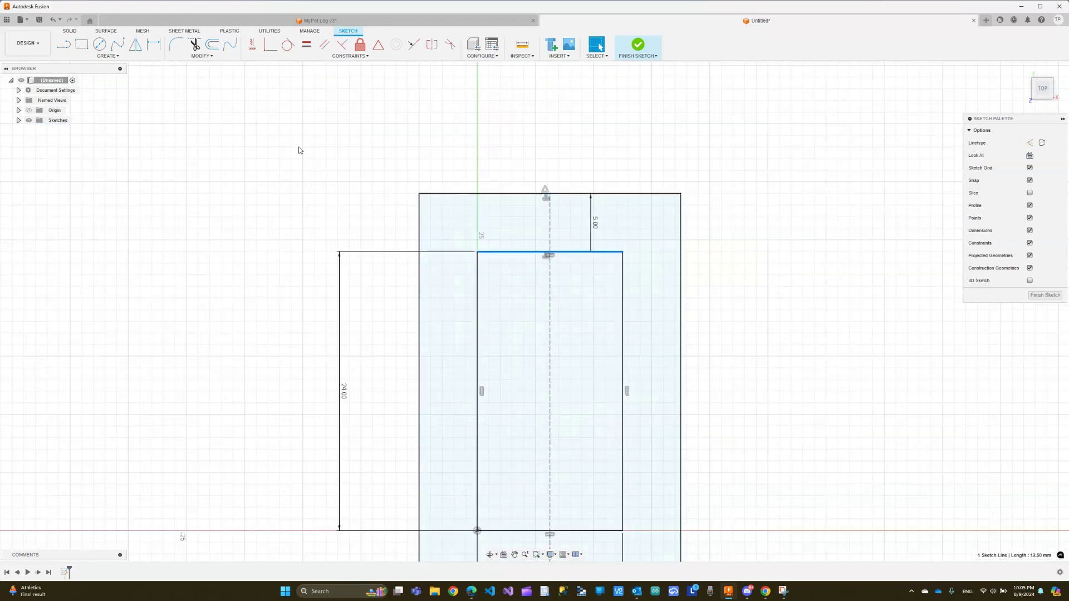
pyautogui.click(217, 46)
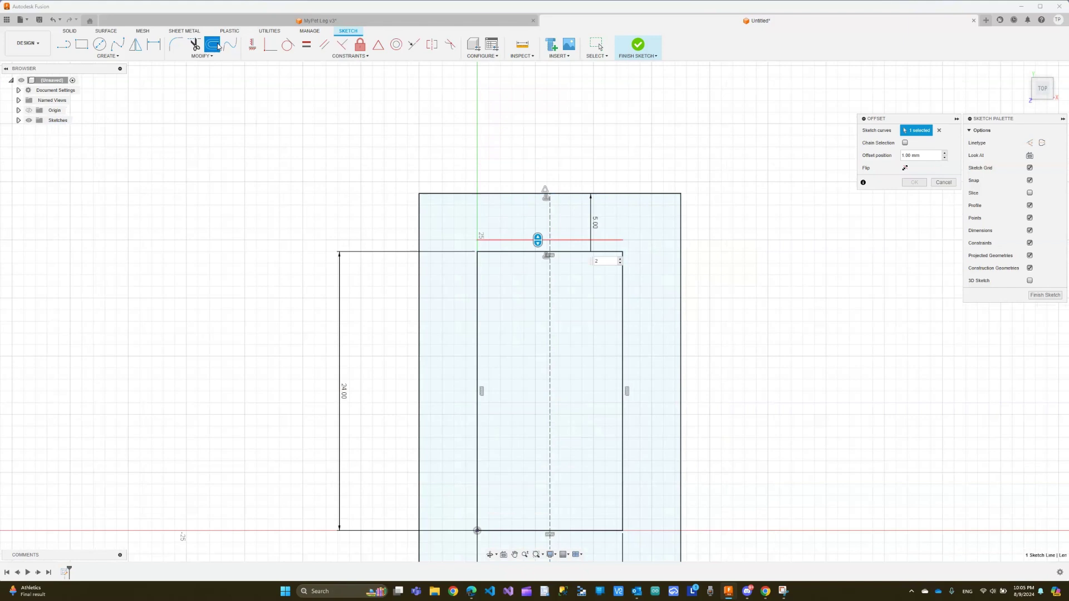
pyautogui.write('2')
pyautogui.press('Return')
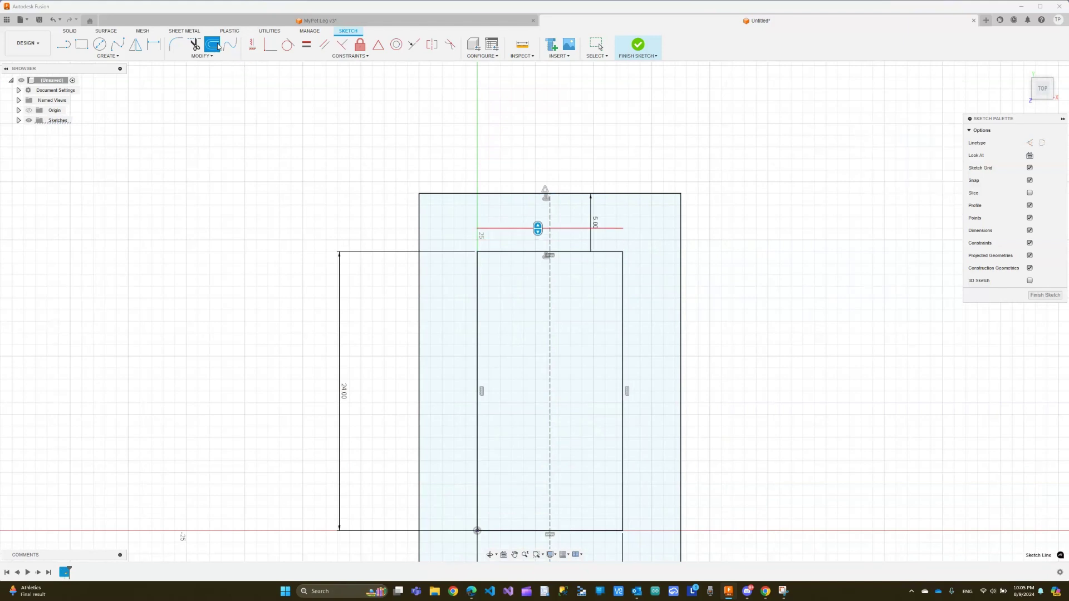
pyautogui.scroll(-2, 639, 277)
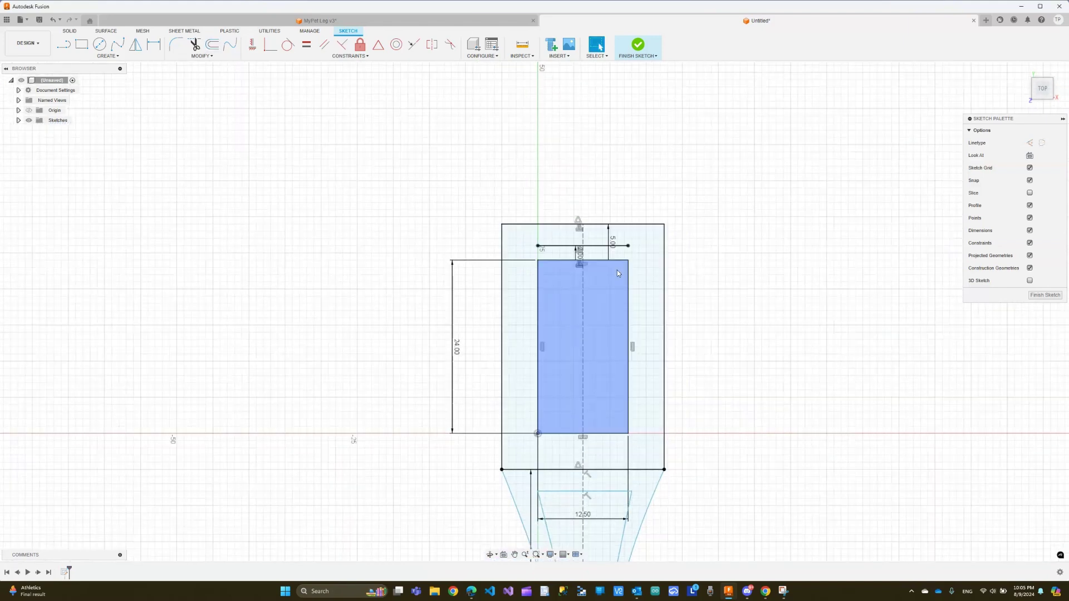
pyautogui.scroll(2, 613, 494)
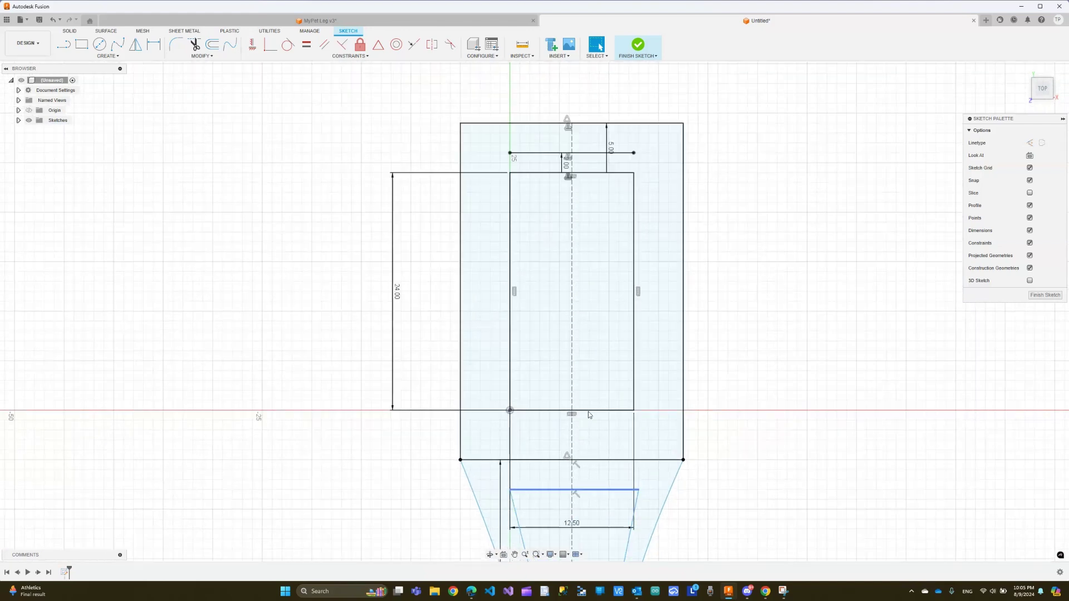
pyautogui.click(589, 412)
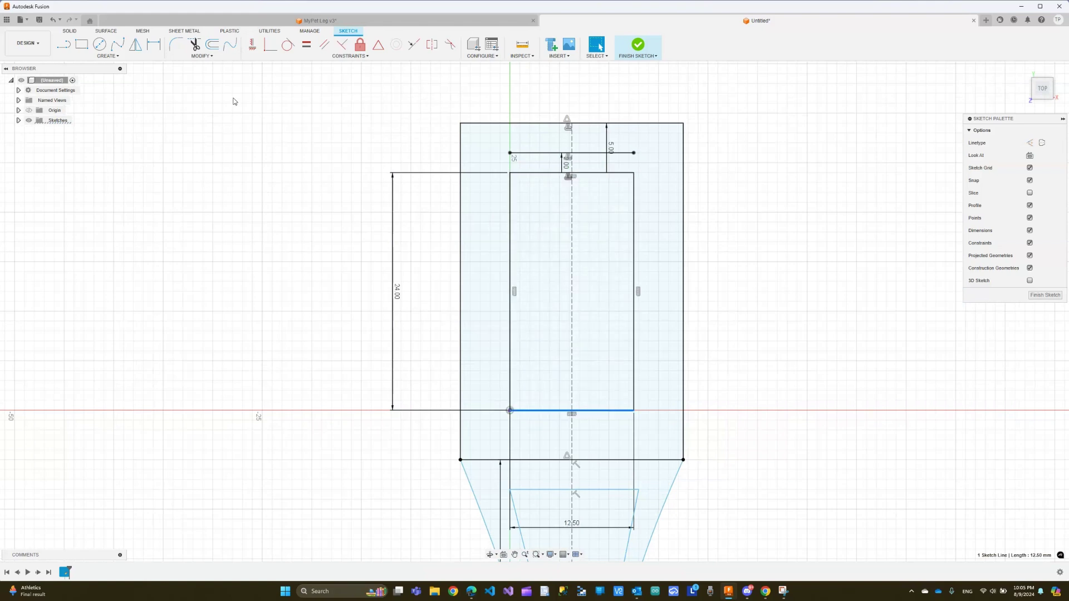
pyautogui.click(216, 46)
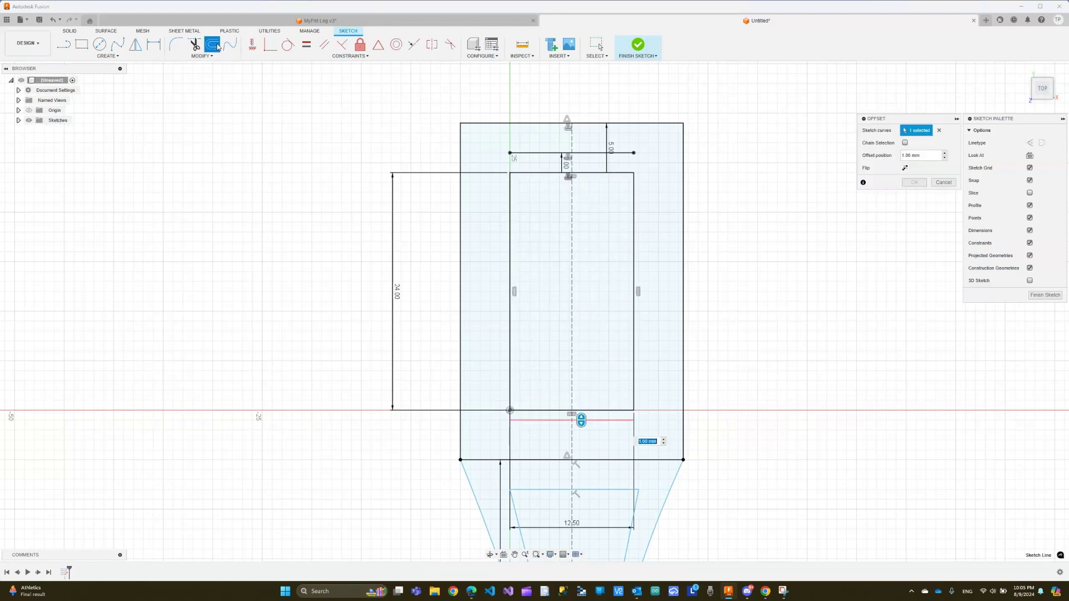
pyautogui.write('2')
pyautogui.press('Return')
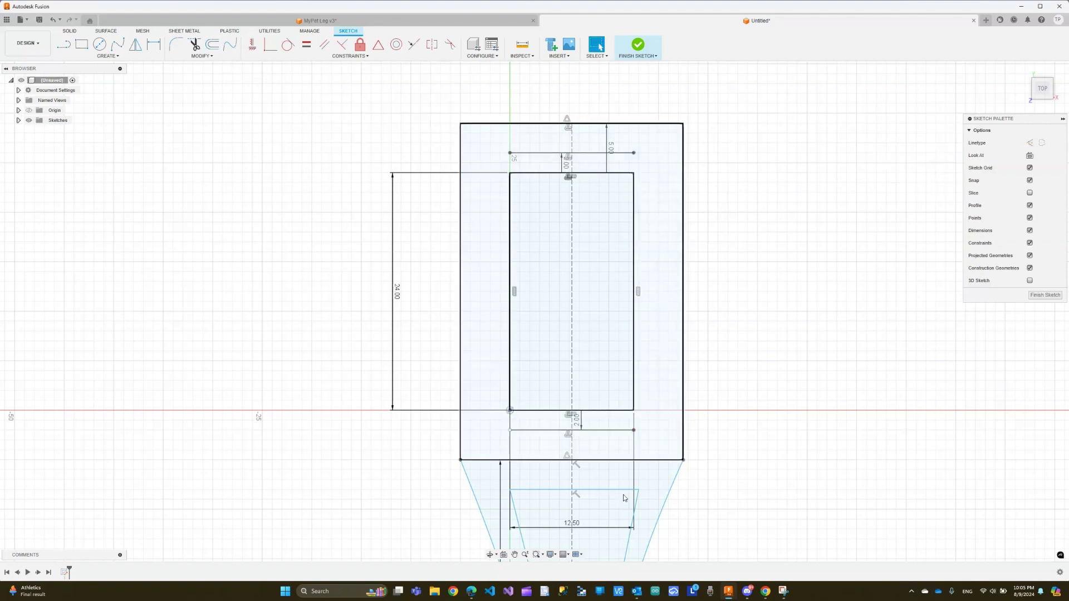
# - Convert both 2 mm offset lines into construction geometry
pyautogui.click(591, 153)
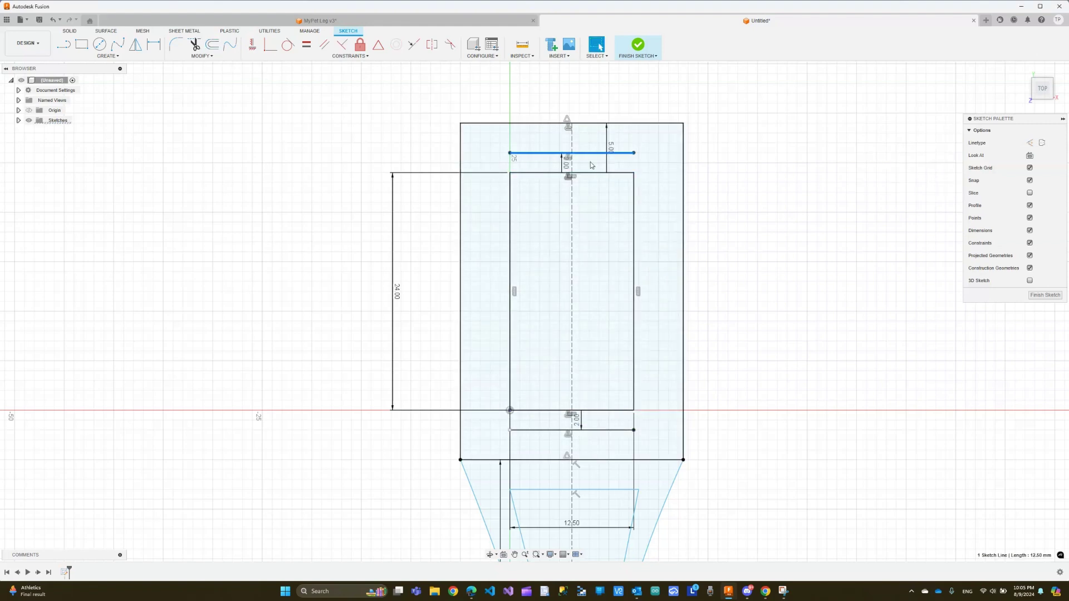
pyautogui.keyDown('shift'); pyautogui.click(612, 429); pyautogui.keyUp('shift')
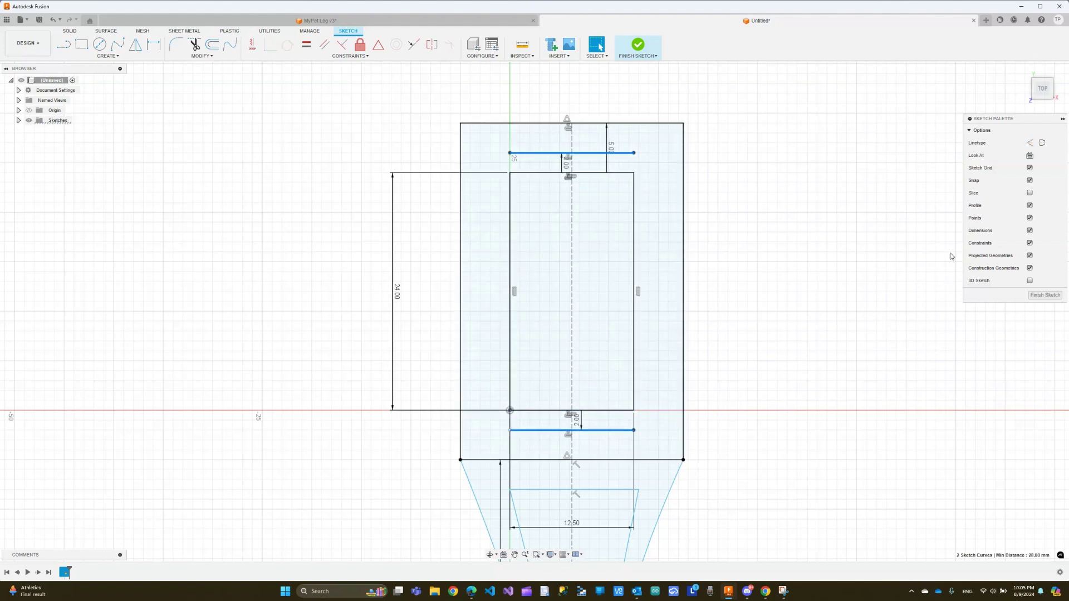
pyautogui.click(1030, 143)
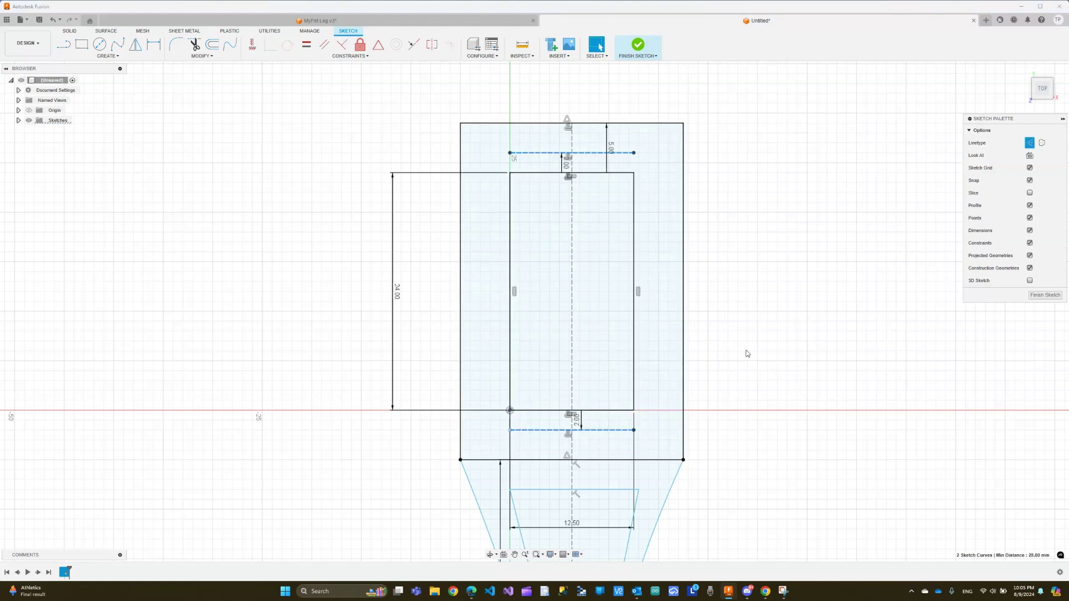
pyautogui.scroll(4, 585, 154)
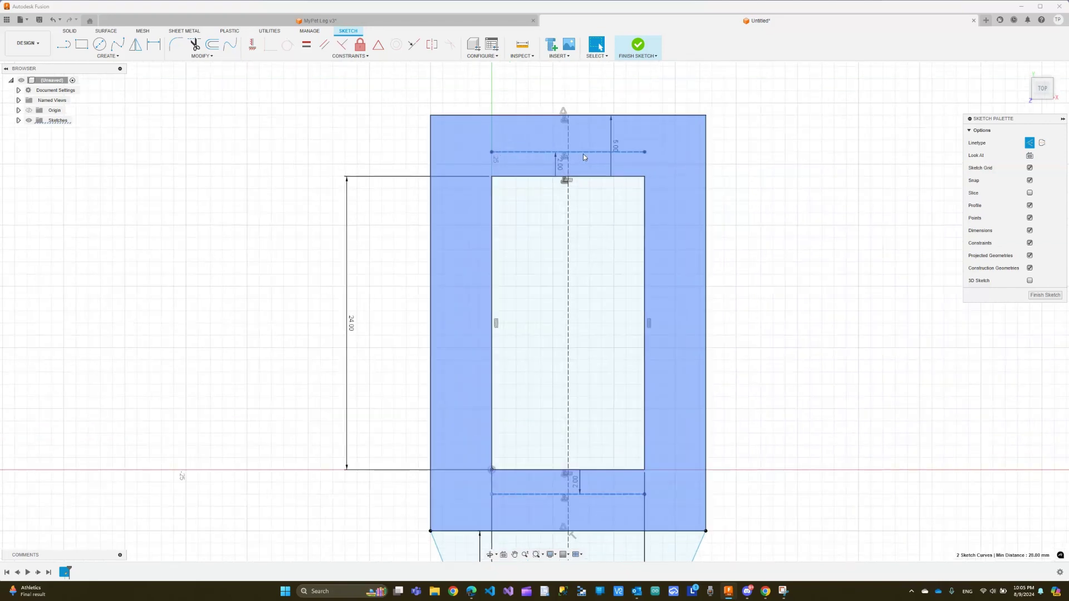
# - Place a 2 mm centre-diameter circle on the upper dashed construction line
pyautogui.click(100, 44)
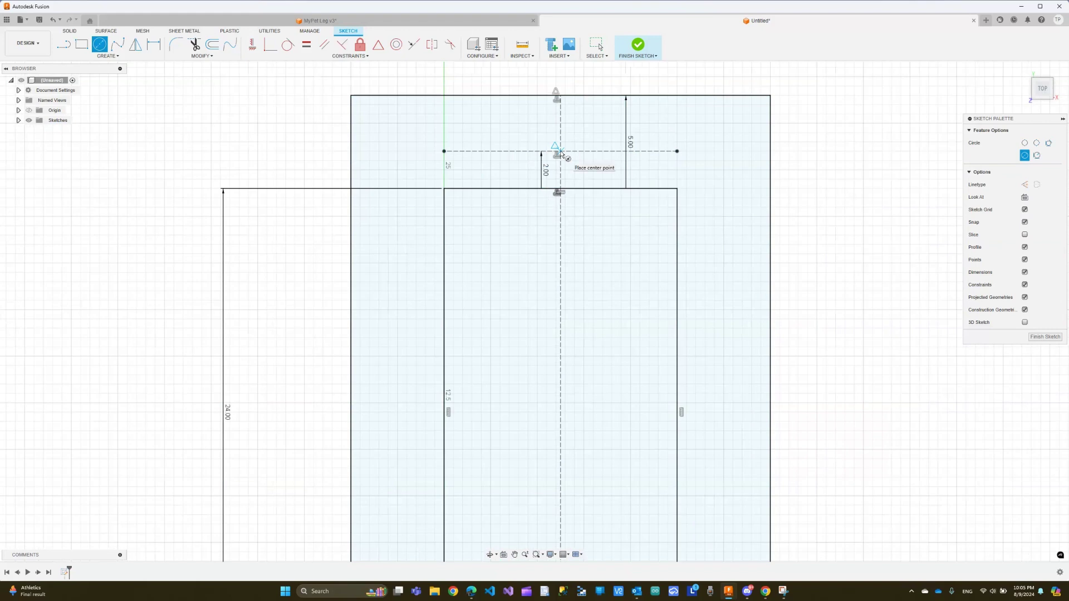
pyautogui.click(560, 151)
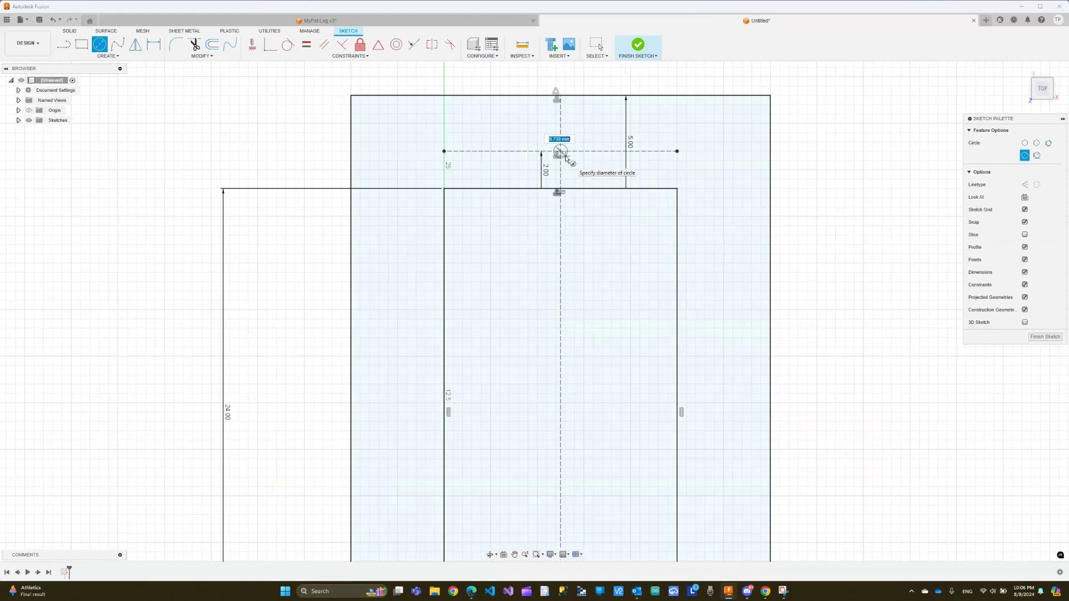
pyautogui.write('2')
pyautogui.press('Return')
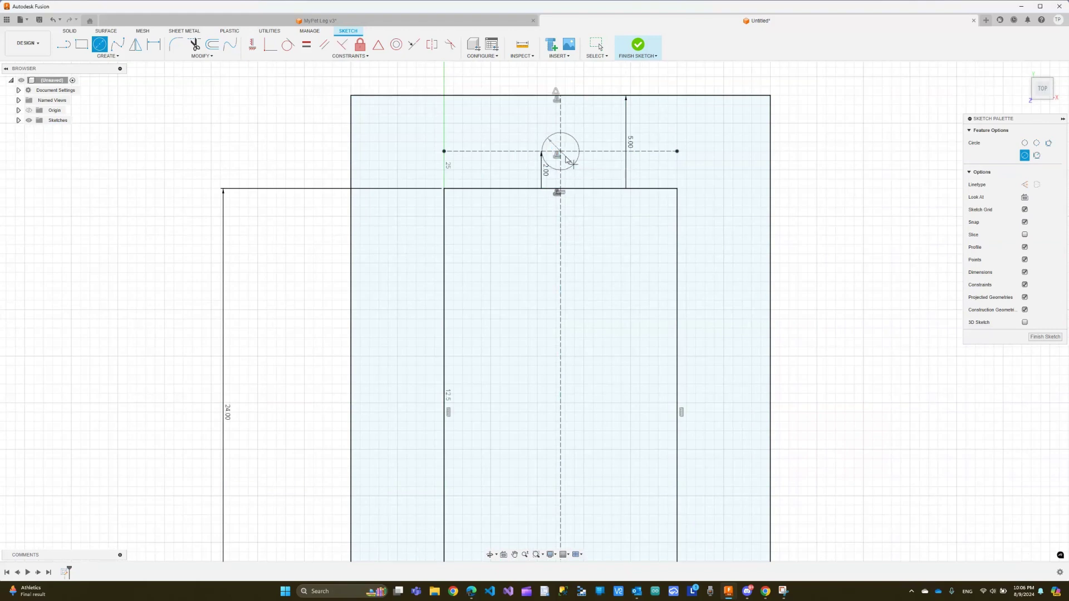
pyautogui.press('Escape')
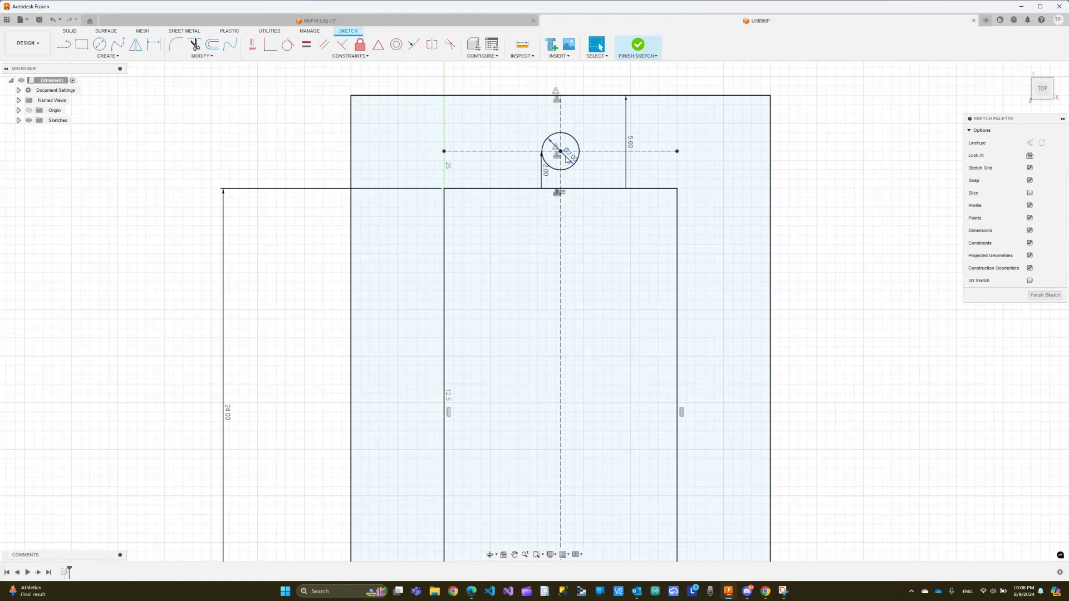
pyautogui.scroll(-3, 566, 158)
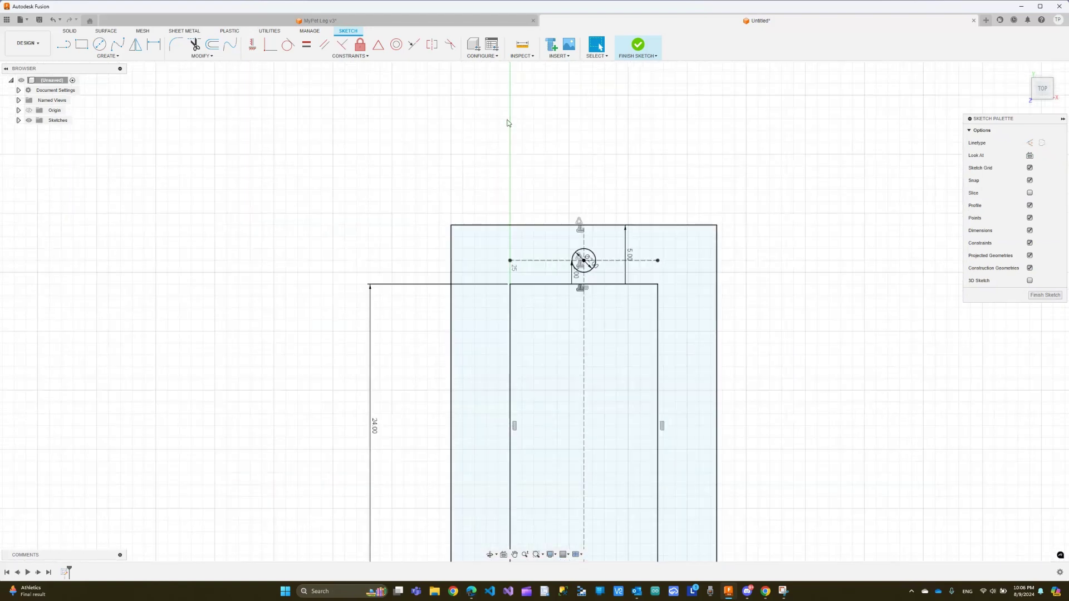
pyautogui.scroll(-5, 508, 123)
pyautogui.scroll(2, 555, 218)
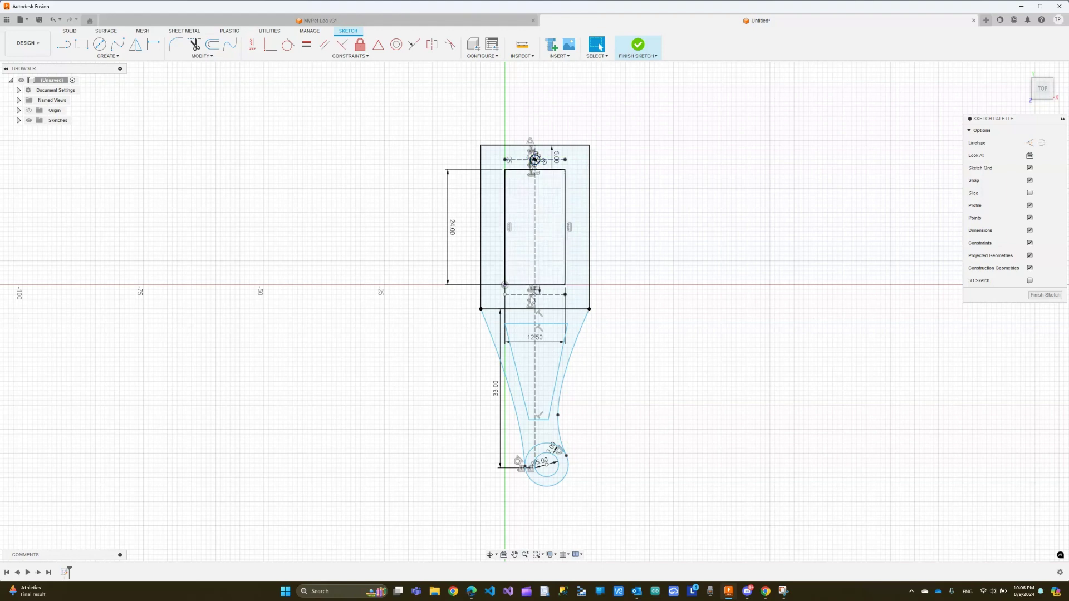
pyautogui.scroll(5, 529, 300)
pyautogui.scroll(3, 533, 293)
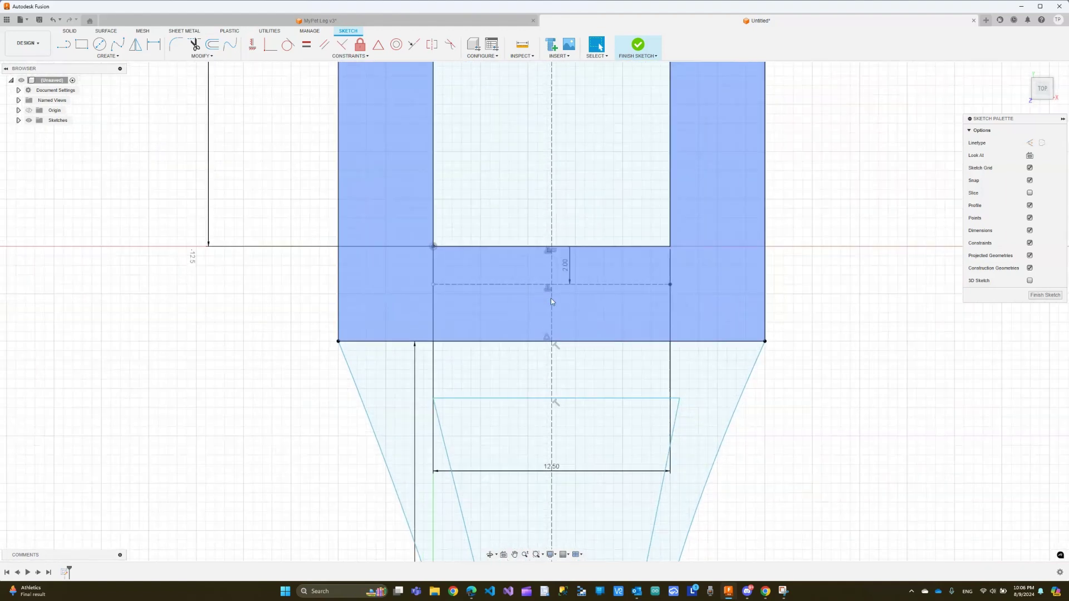
# - Add a second small circle centred on the lower construction line
pyautogui.click(99, 44)
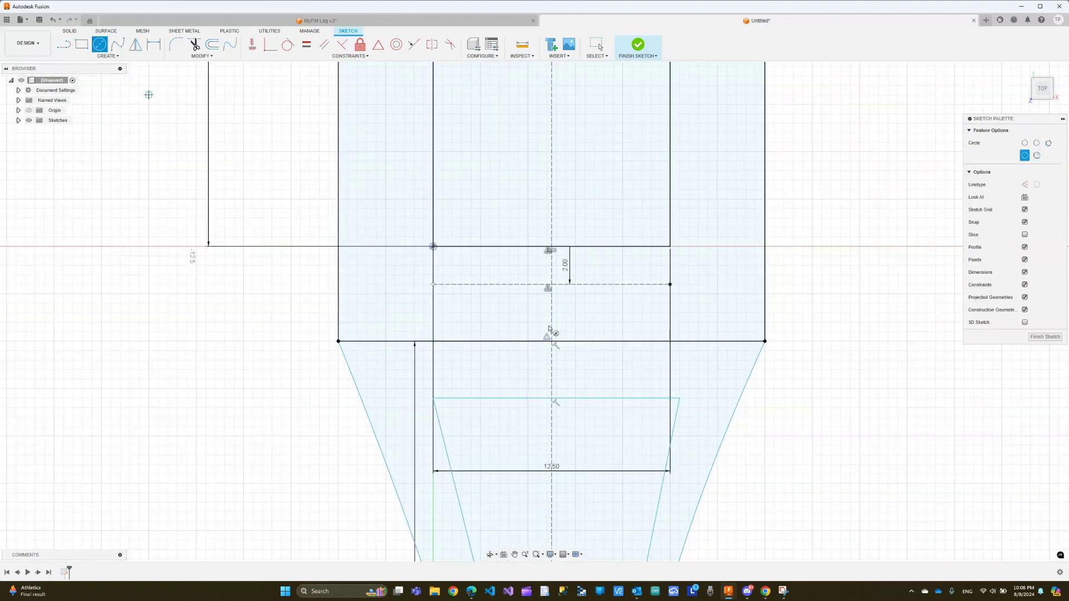
pyautogui.click(551, 285)
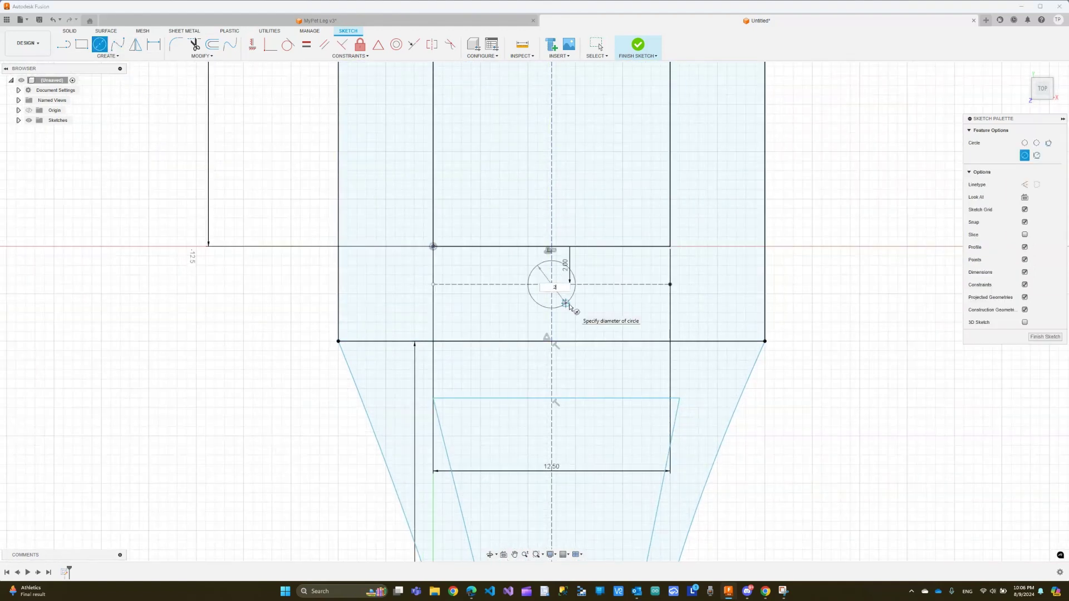
pyautogui.click(570, 307)
pyautogui.press('Escape')
pyautogui.scroll(-7, 579, 262)
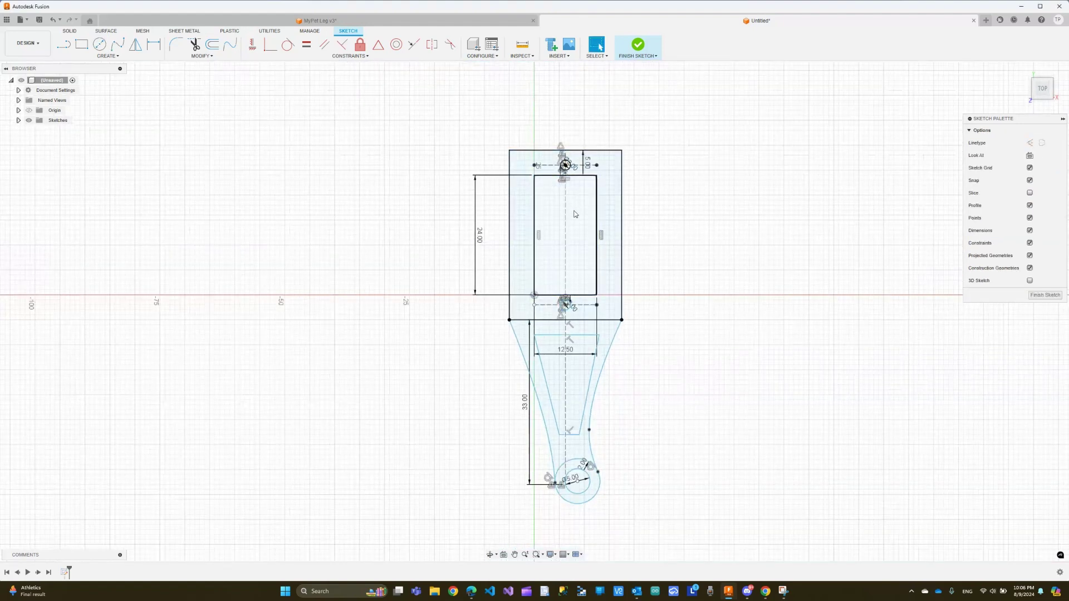
pyautogui.scroll(4, 560, 156)
pyautogui.scroll(4, 560, 155)
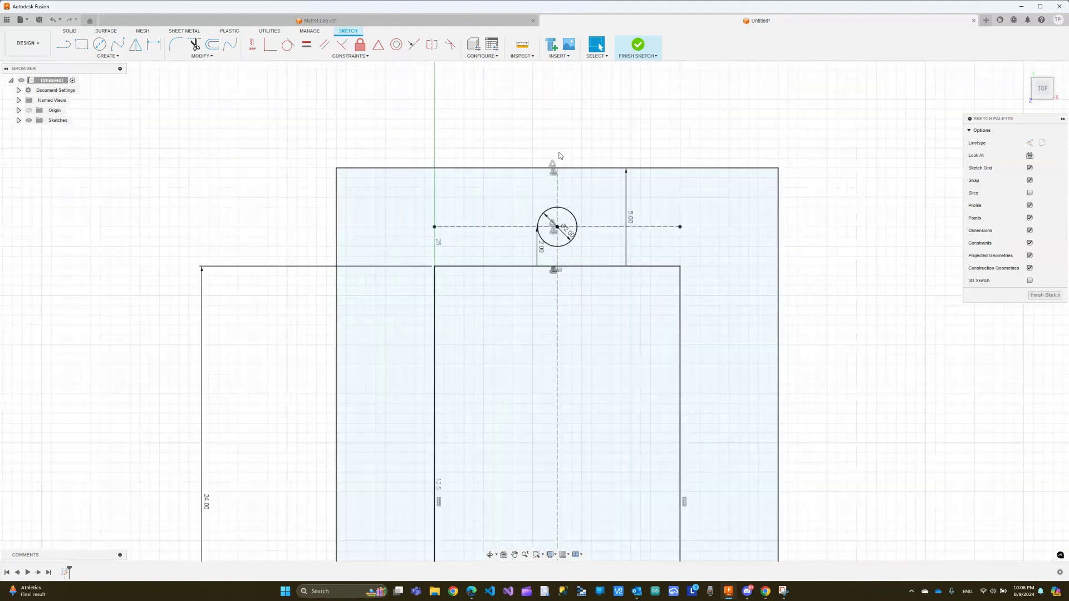
# - Draw a 2 mm-wide rectangle from the centre line below the top circle, on the right side
pyautogui.click(81, 44)
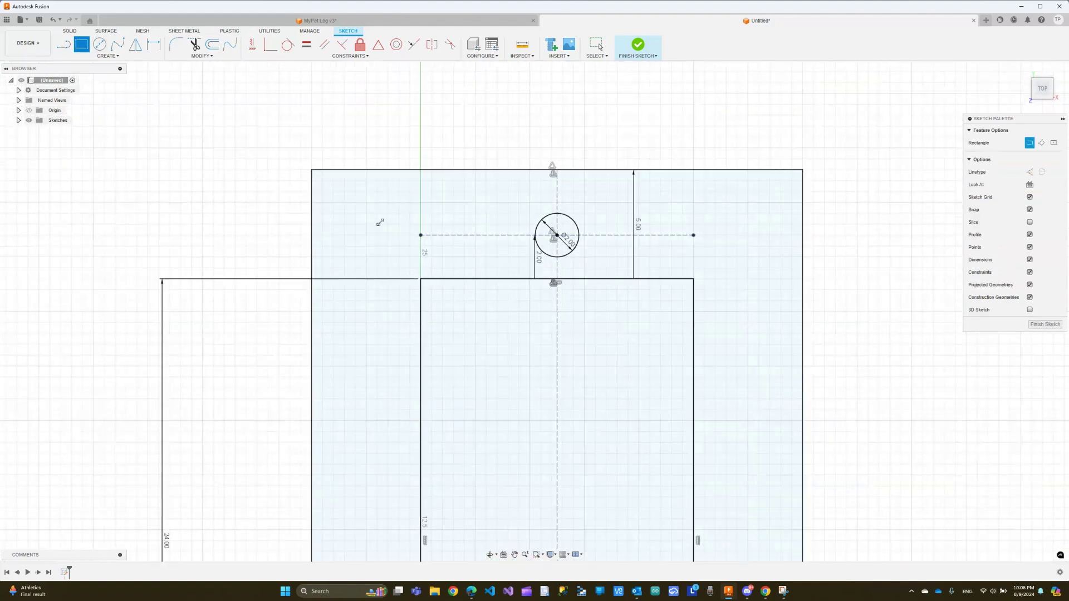
pyautogui.click(557, 263)
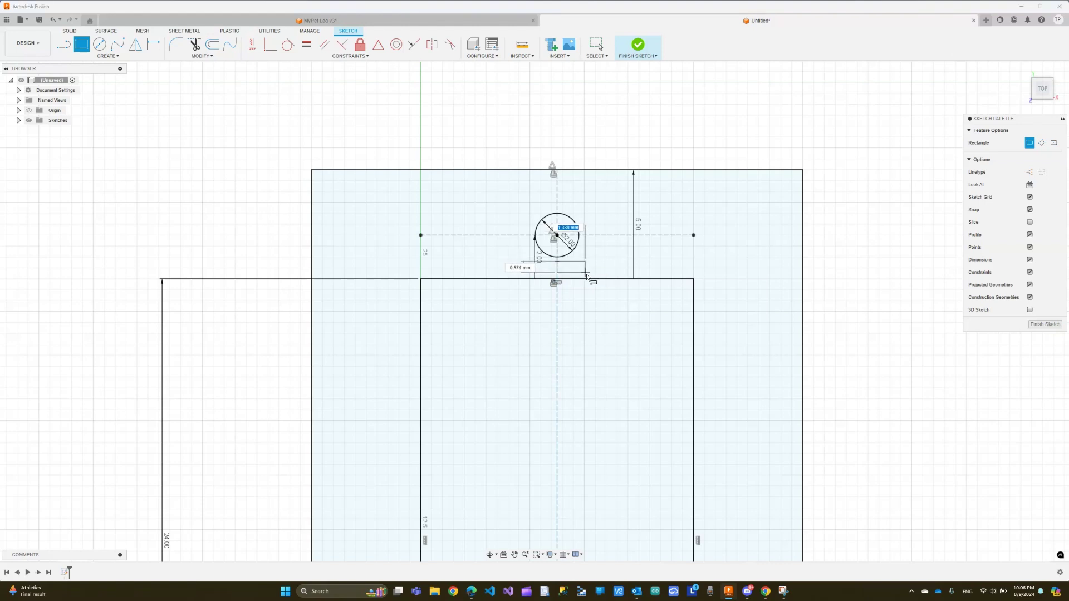
pyautogui.press('Tab')
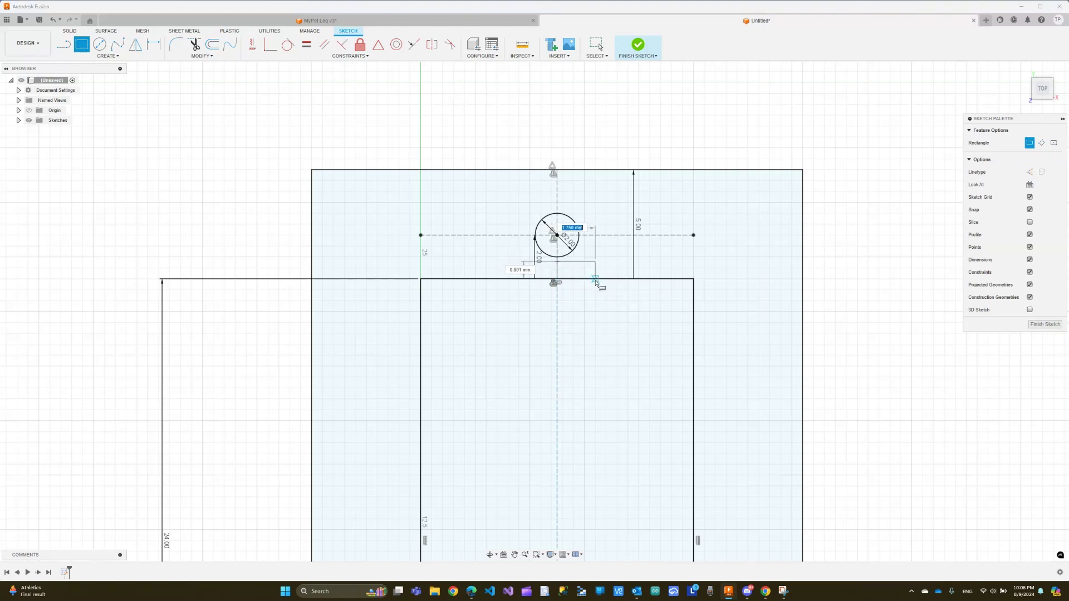
pyautogui.write('2')
pyautogui.click(597, 284)
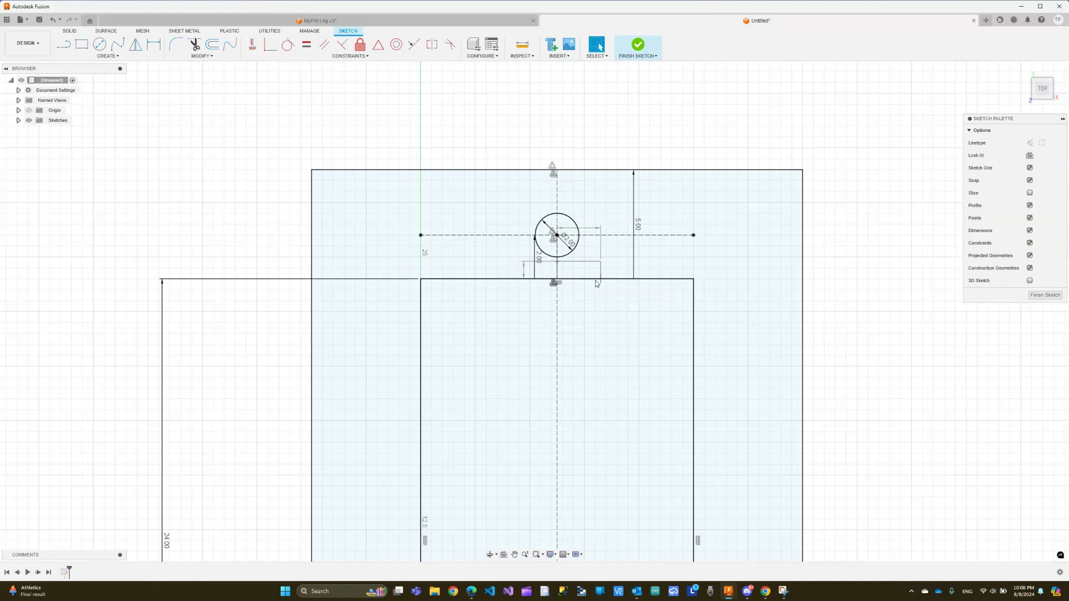
# - Draw the matching rectangle on the left side of the centre line to complete the wire notch
pyautogui.click(82, 46)
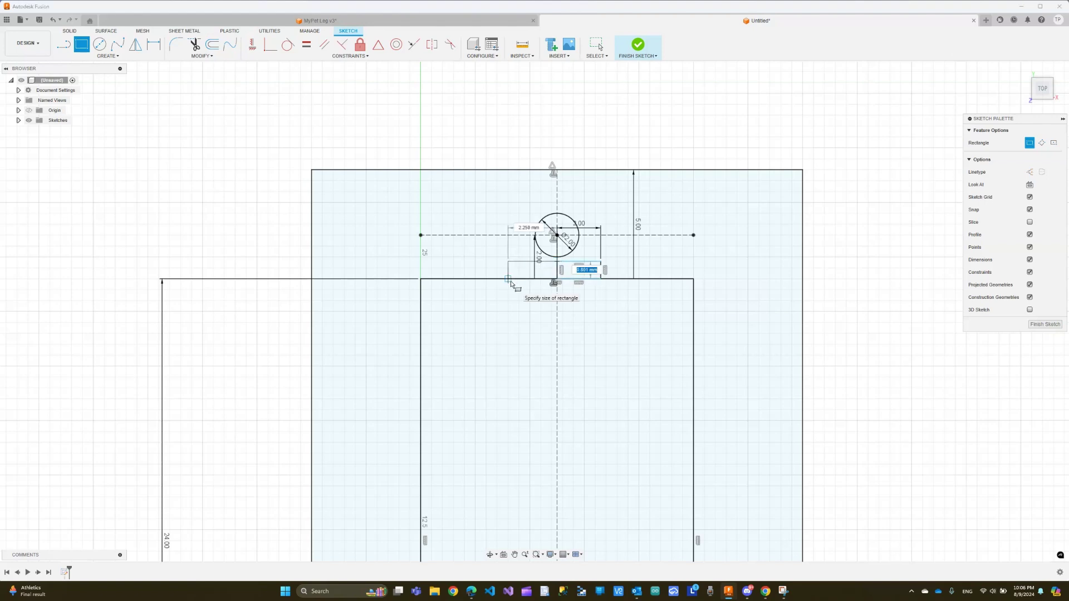
pyautogui.write('2')
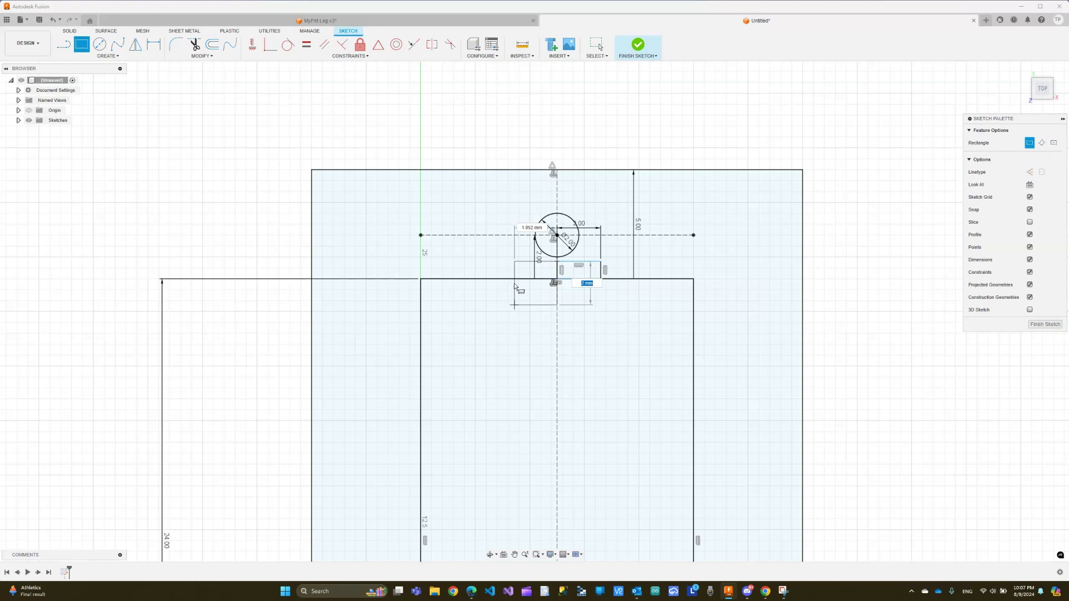
pyautogui.press('Escape')
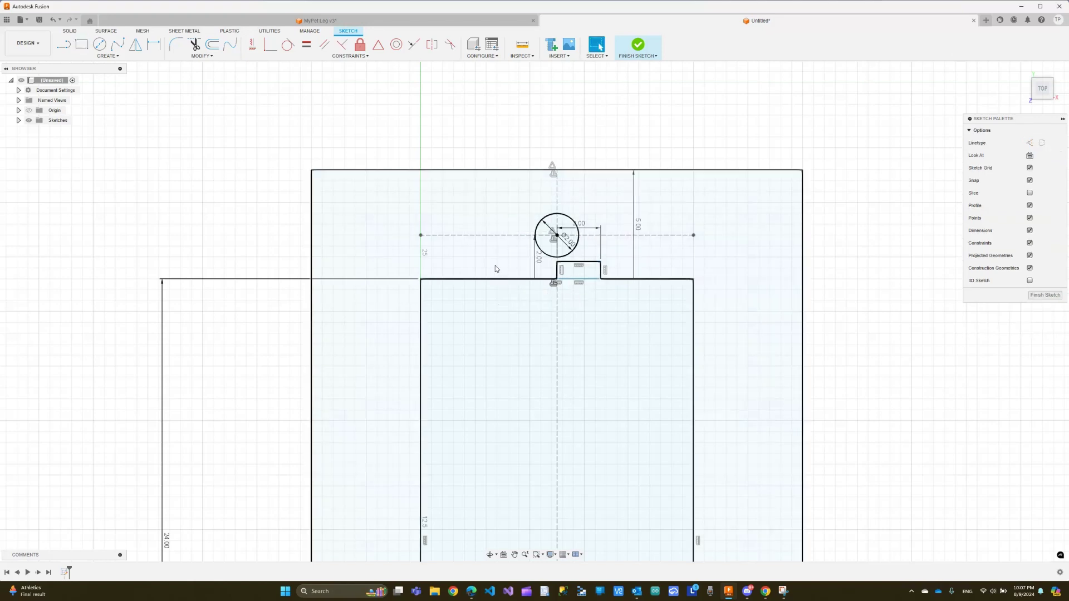
pyautogui.click(82, 45)
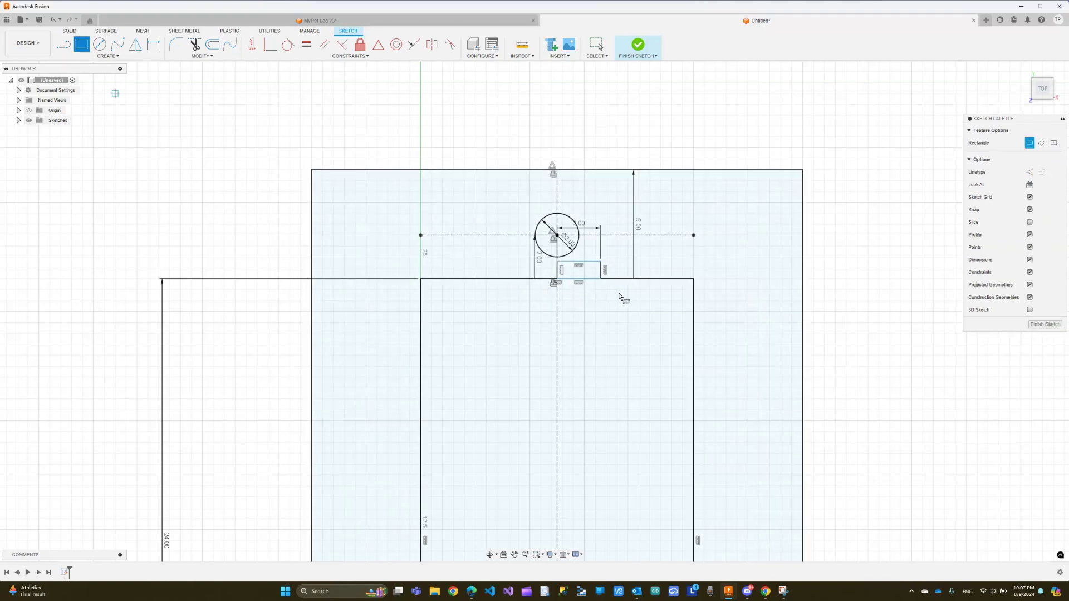
pyautogui.click(558, 263)
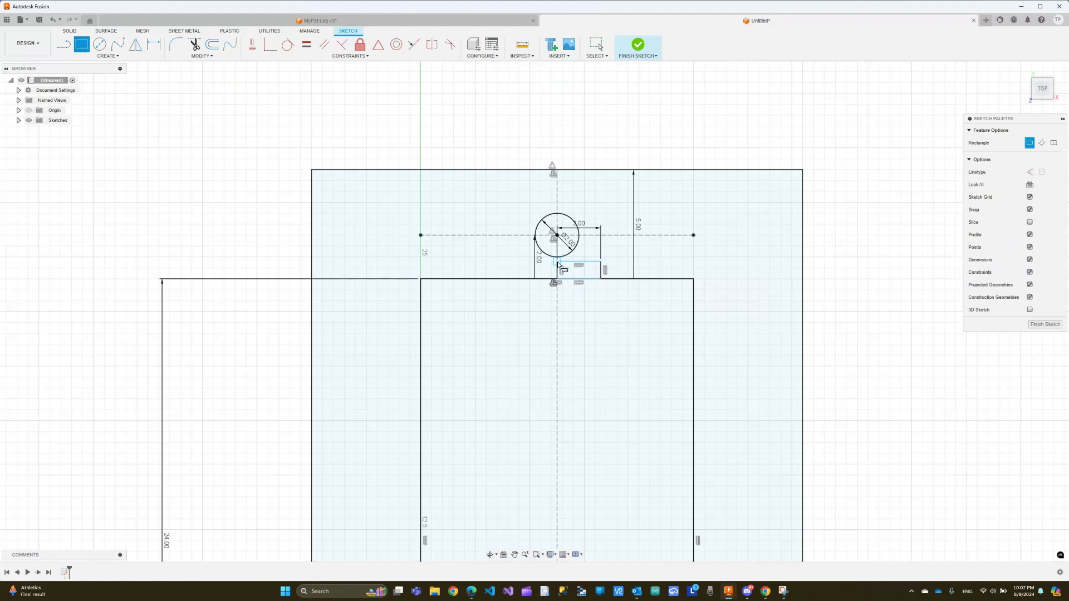
pyautogui.click(510, 279)
pyautogui.press('Escape')
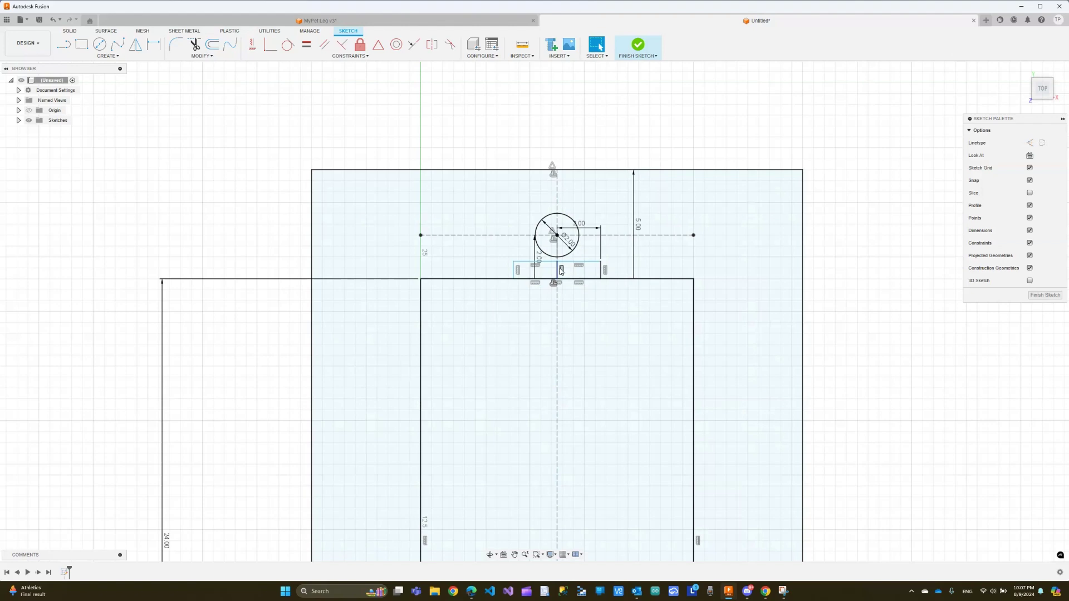
pyautogui.scroll(-4, 565, 334)
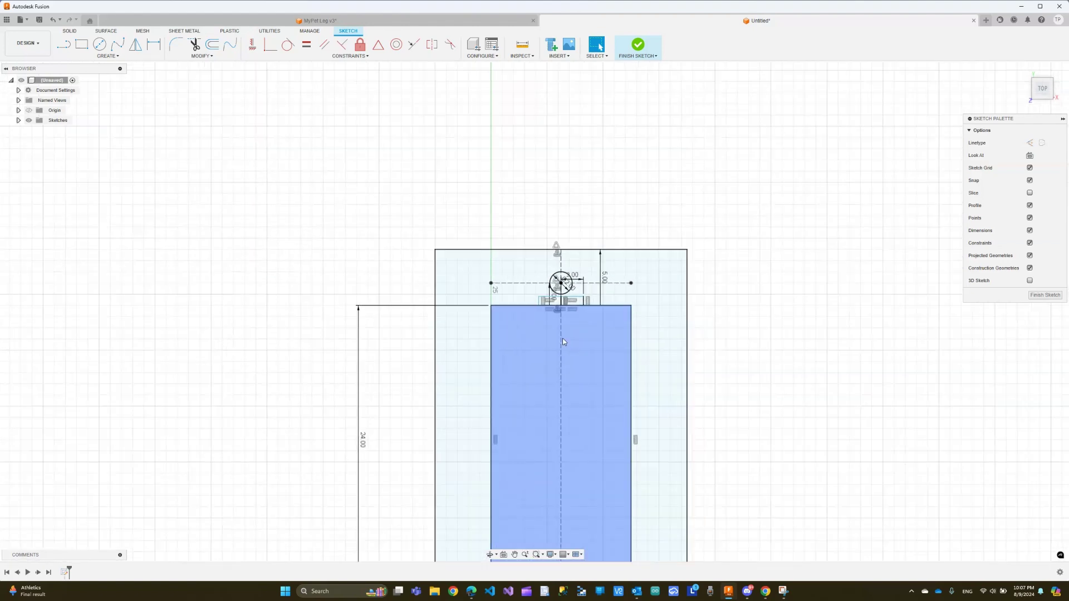
pyautogui.scroll(2, 502, 182)
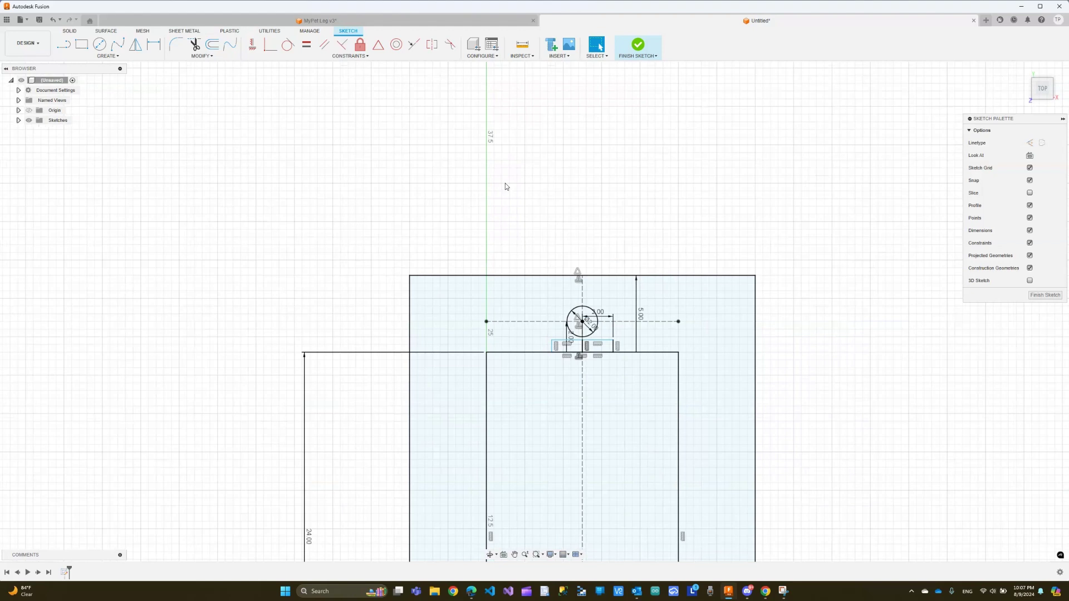
pyautogui.scroll(-5, 506, 186)
pyautogui.scroll(2, 455, 444)
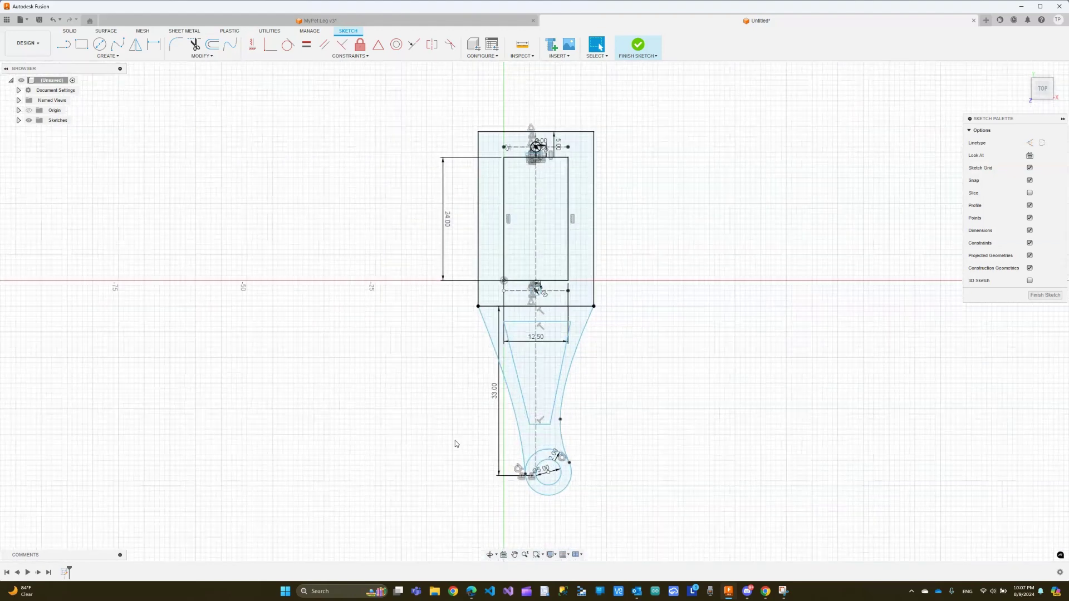
pyautogui.scroll(1, 456, 444)
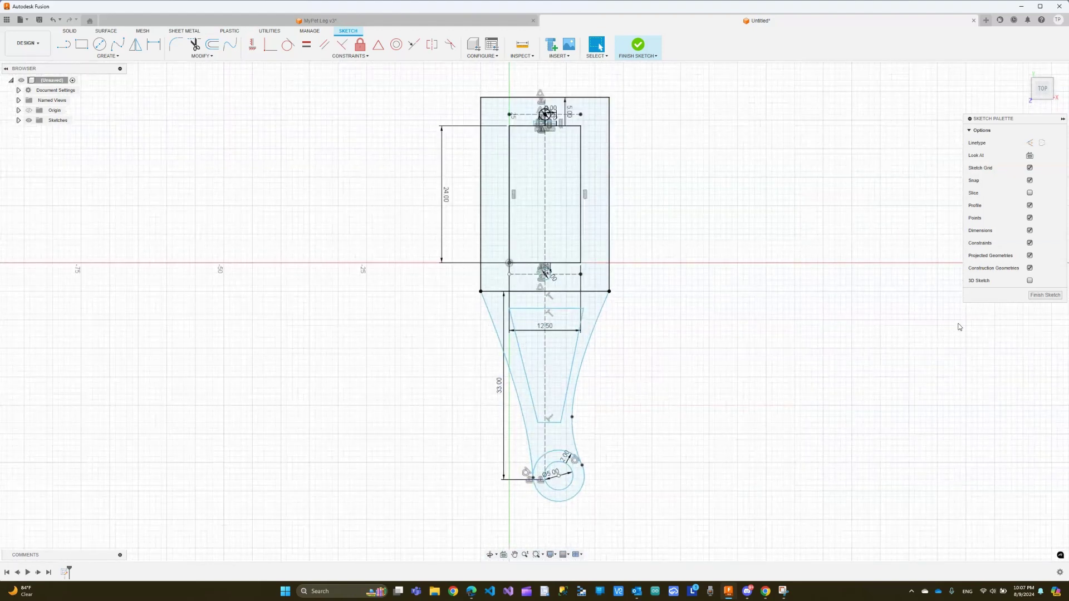
# - Finish the sketch and extrude the ring, tapered arm and outer frame profiles 10 into one solid
pyautogui.click(1045, 295)
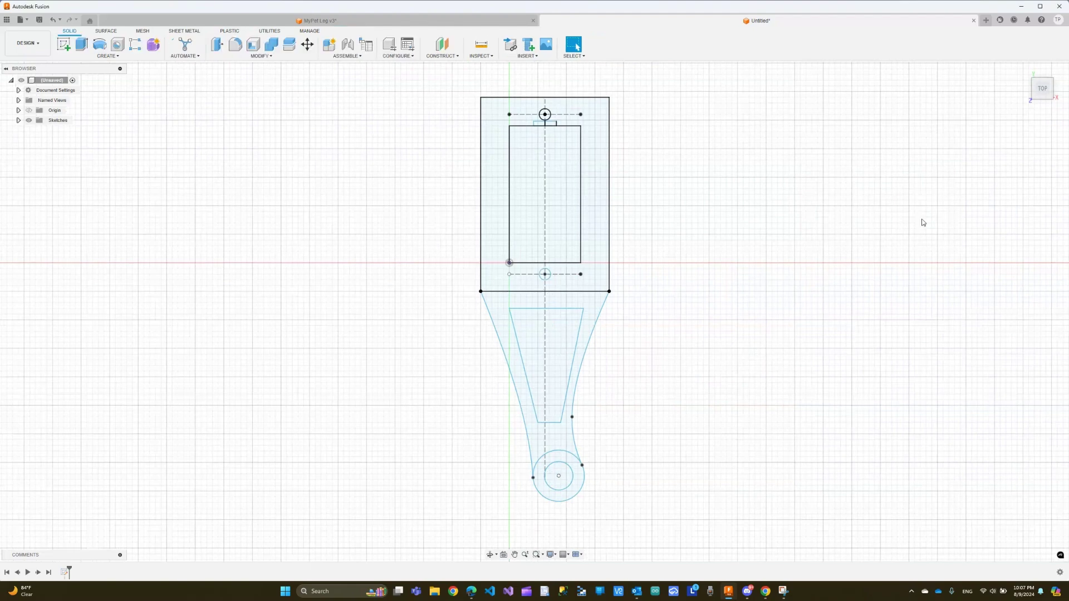
pyautogui.click(1027, 73)
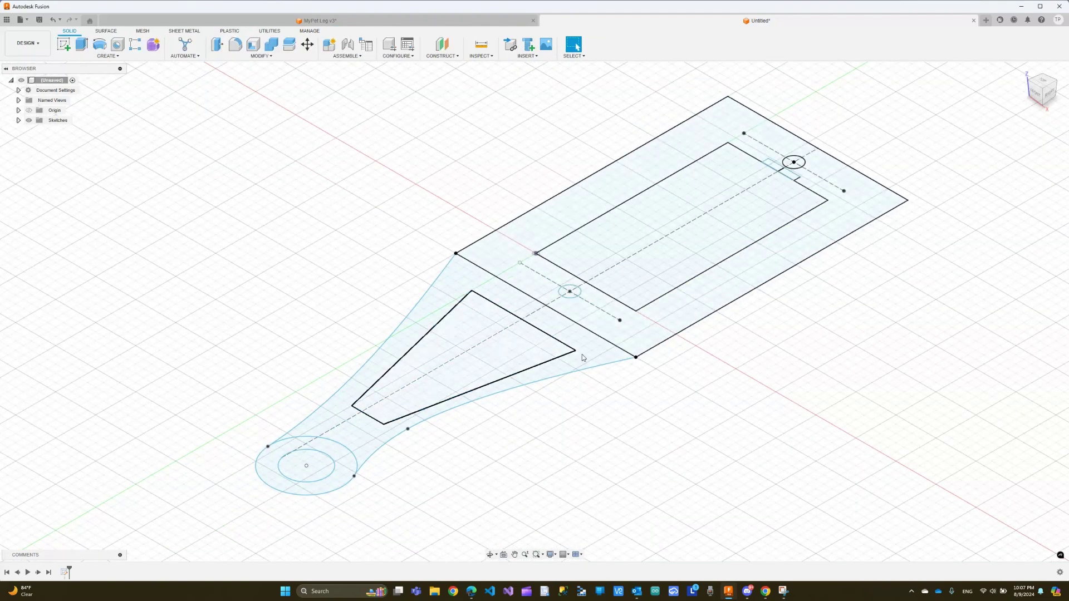
pyautogui.click(82, 45)
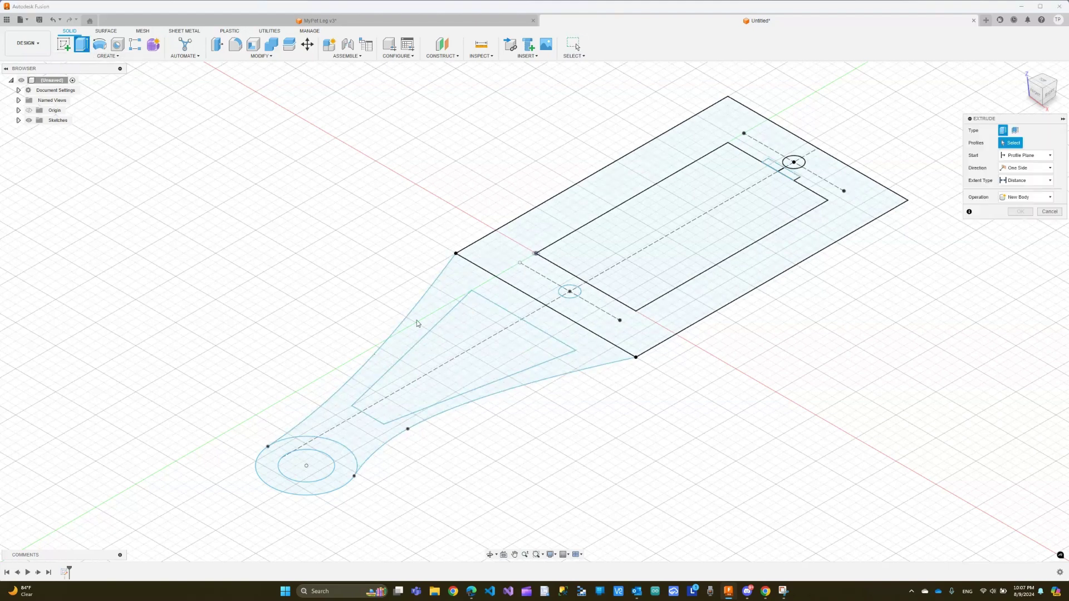
pyautogui.click(337, 480)
pyautogui.click(372, 446)
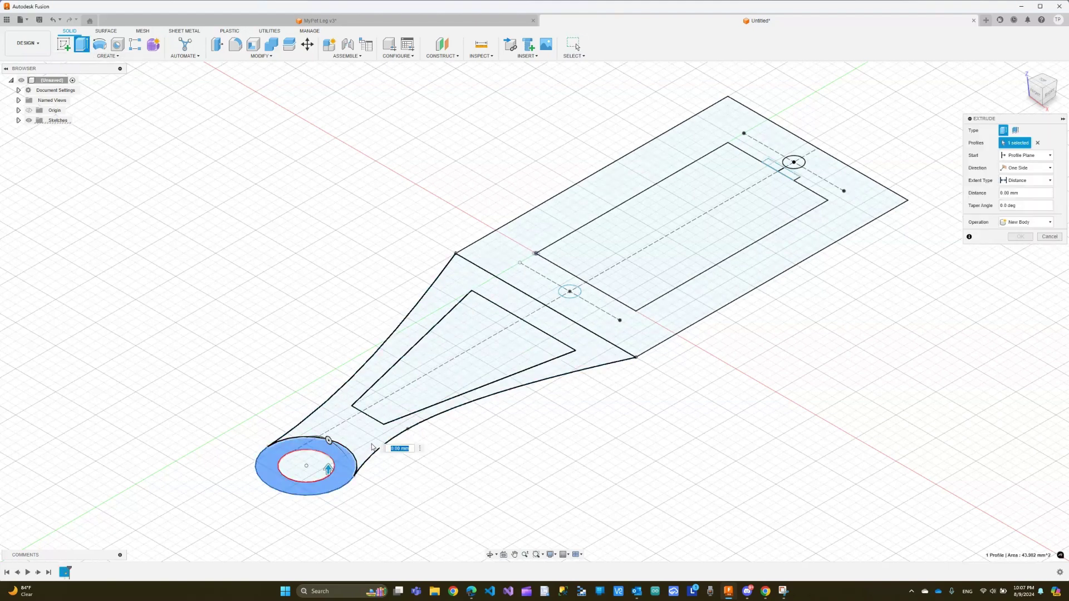
pyautogui.click(663, 335)
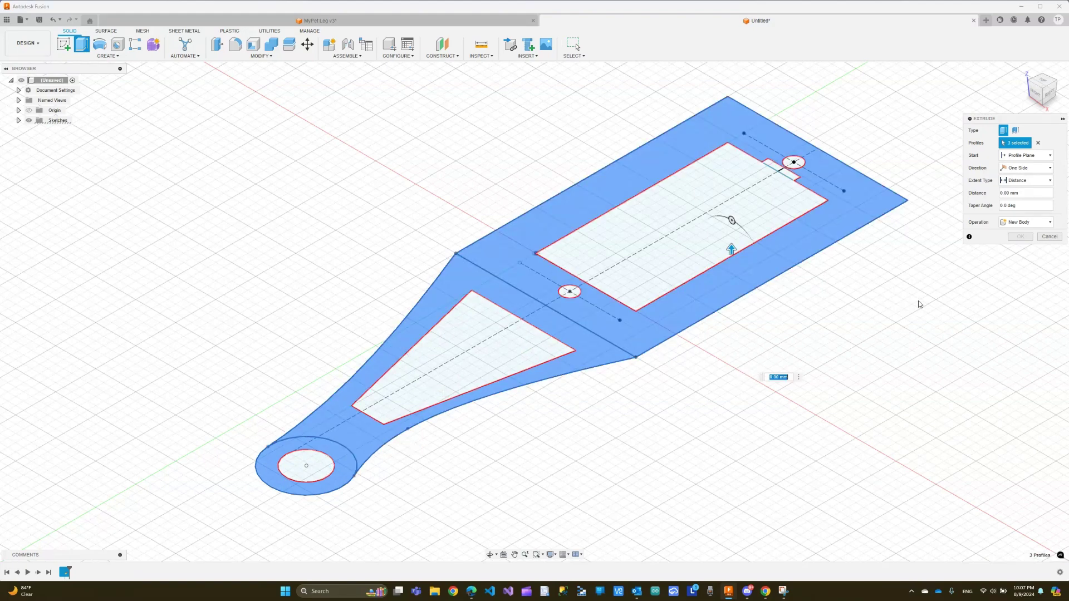
pyautogui.write('10')
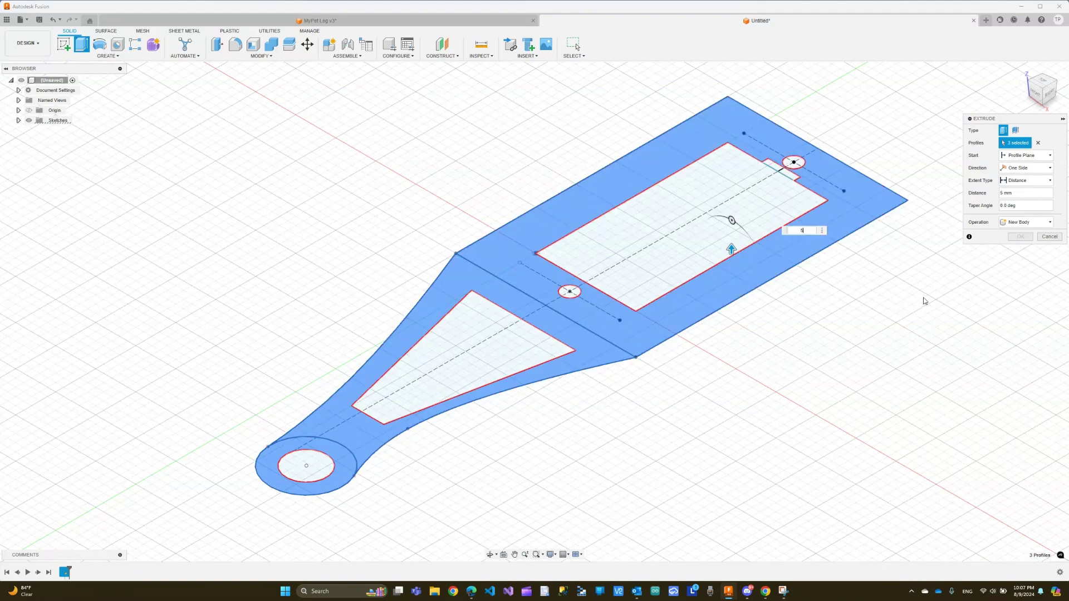
pyautogui.press('Return')
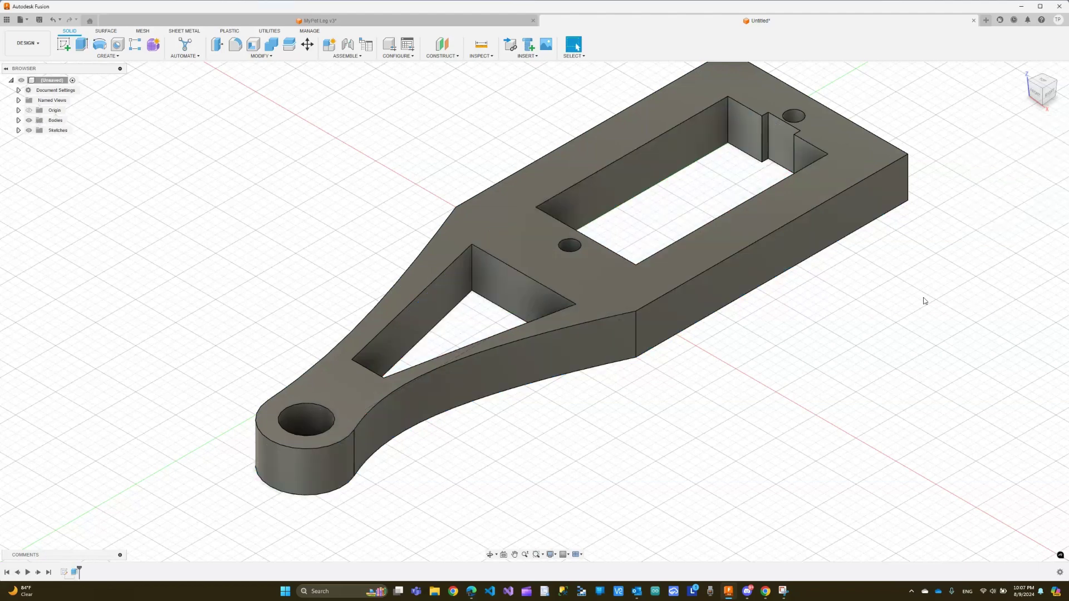
# - Fillet the right and back vertical corner edges at the leg's wide end with a 5 mm radius
pyautogui.scroll(-5, 789, 332)
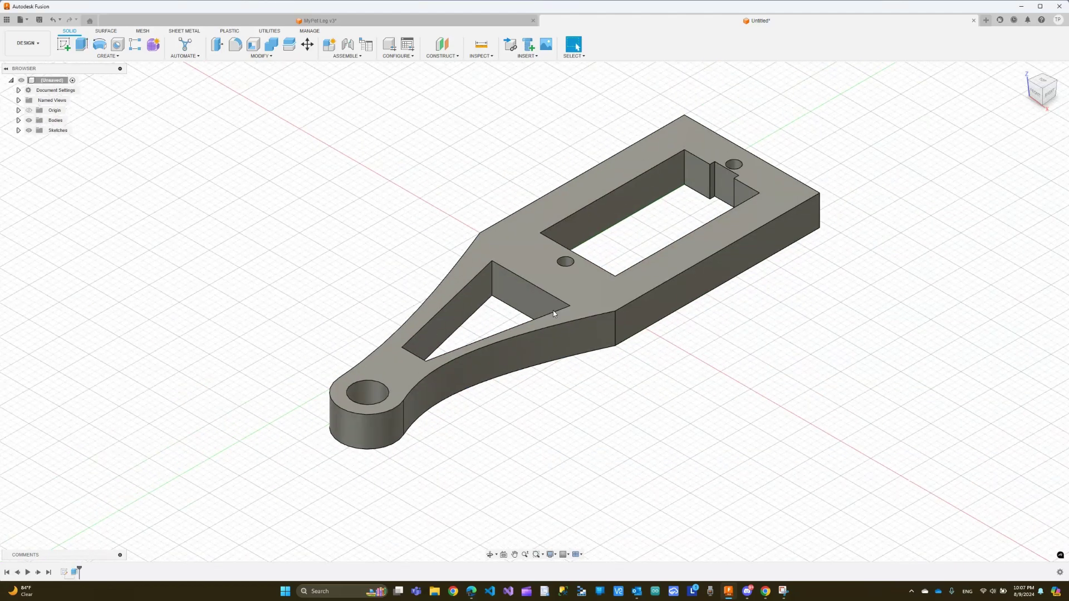
pyautogui.click(237, 48)
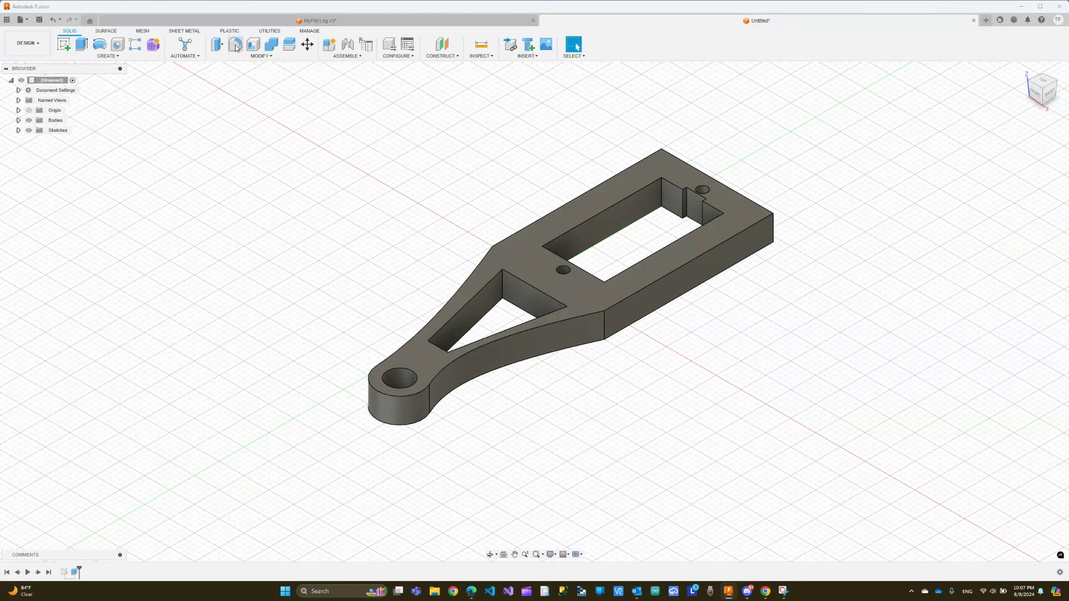
pyautogui.click(771, 233)
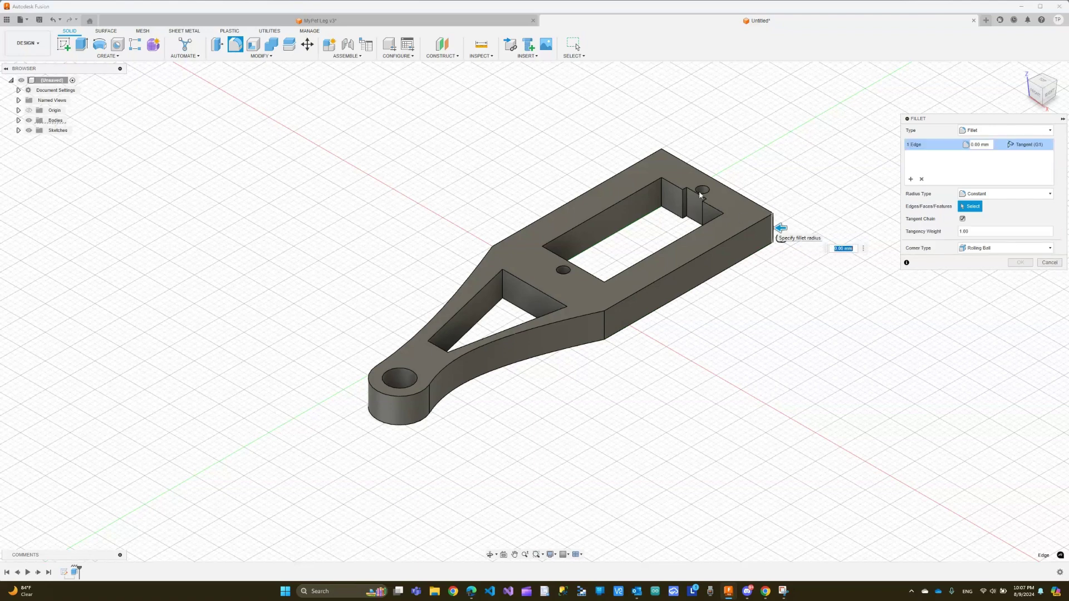
pyautogui.click(661, 161)
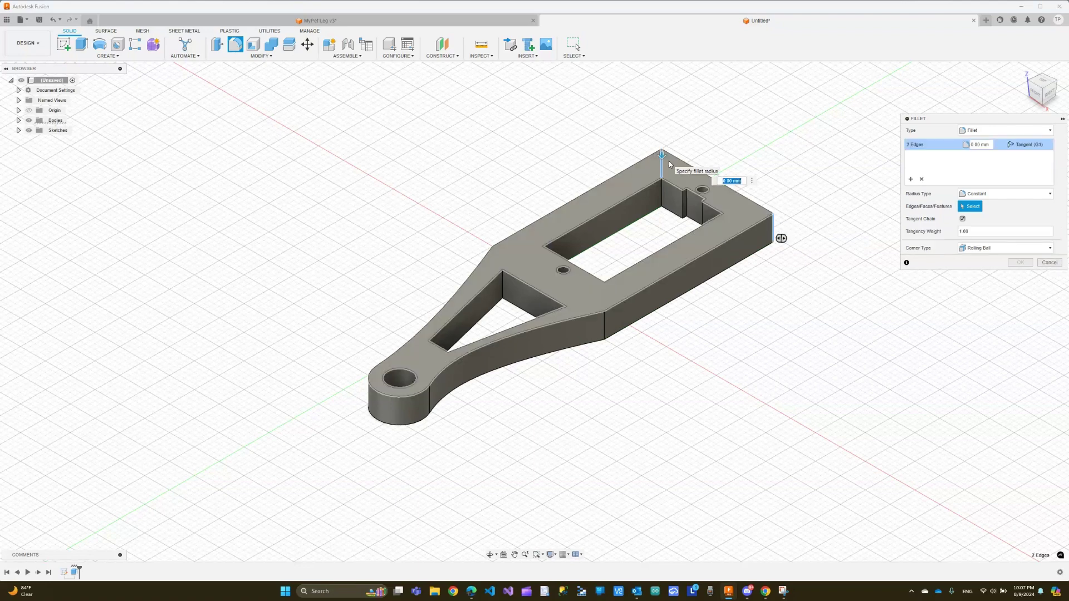
pyautogui.write('5')
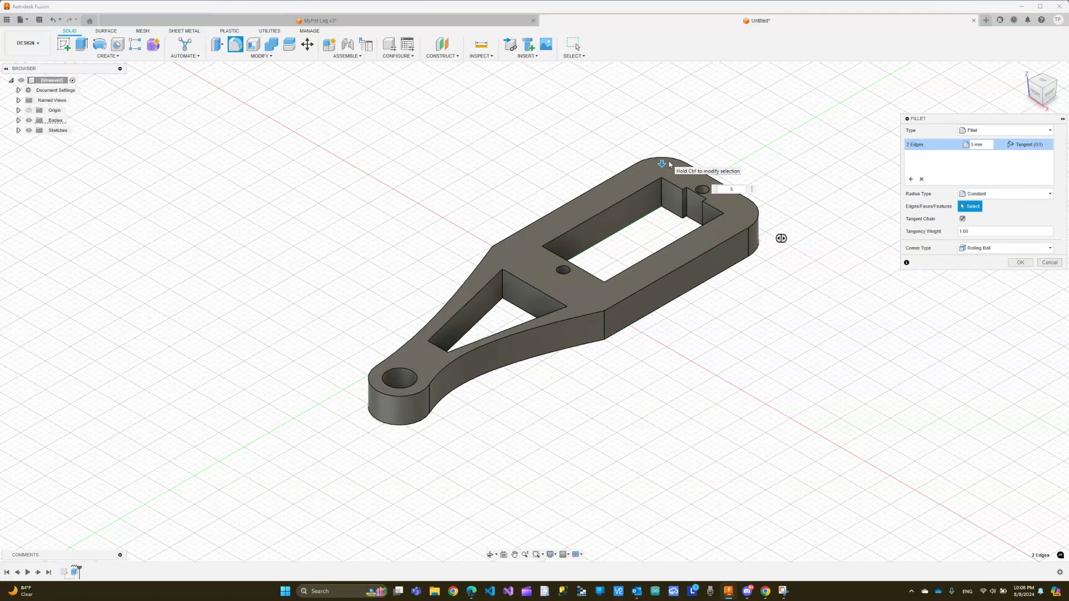
pyautogui.press('Return')
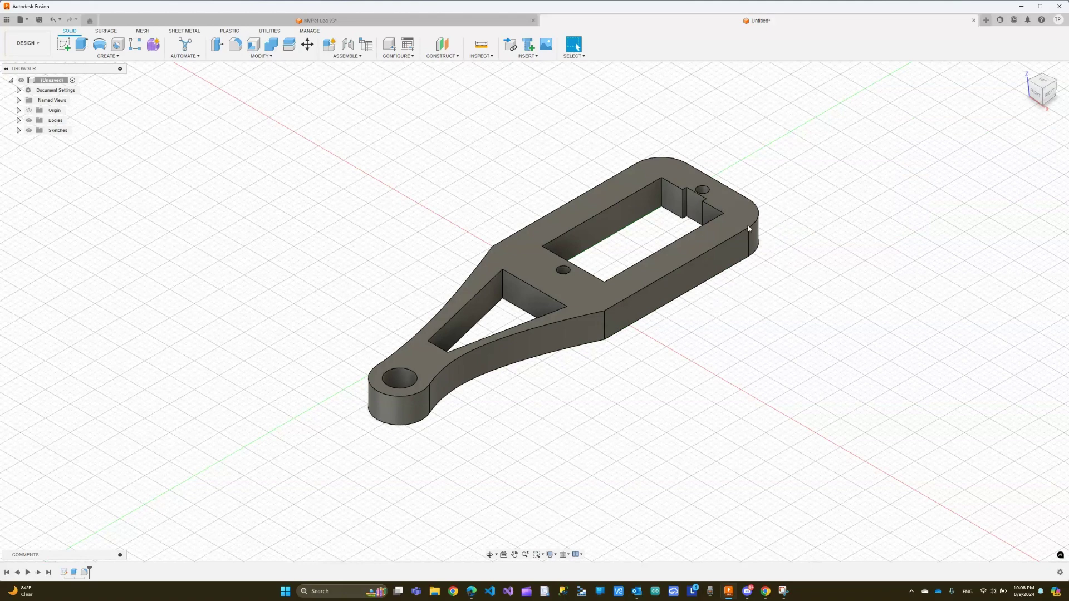
# - Apply a 2 mm fillet to the tapered arm and outer frame top edge chains
pyautogui.click(235, 46)
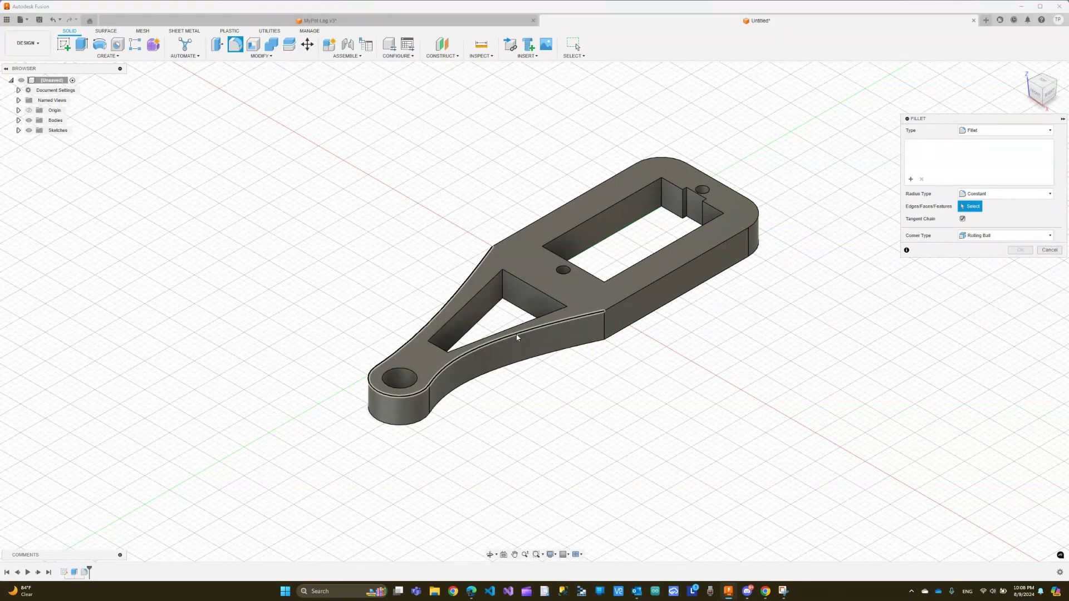
pyautogui.click(516, 334)
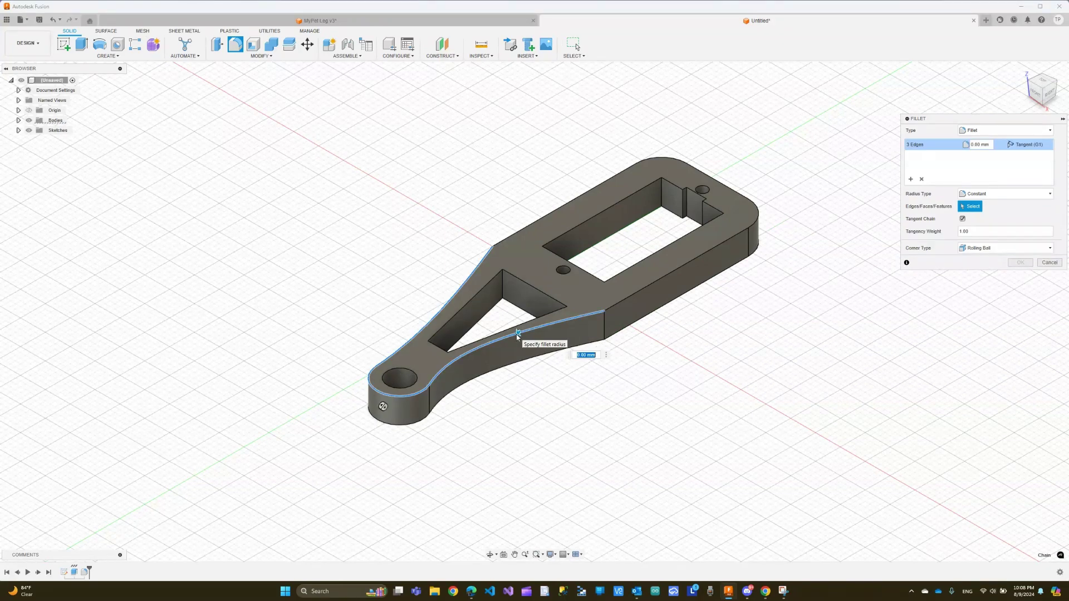
pyautogui.click(640, 290)
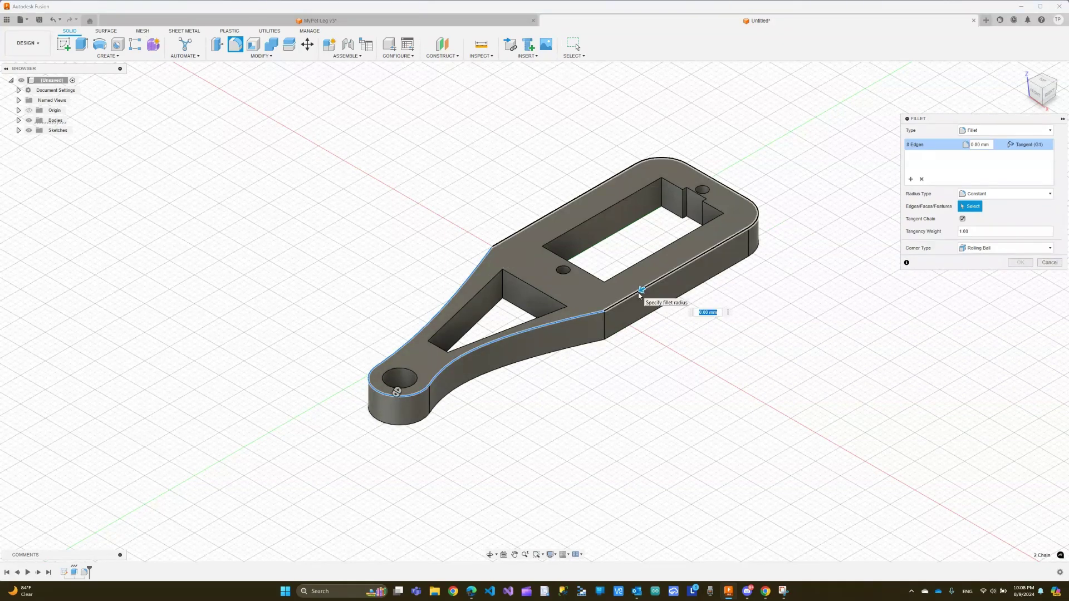
pyautogui.write('2')
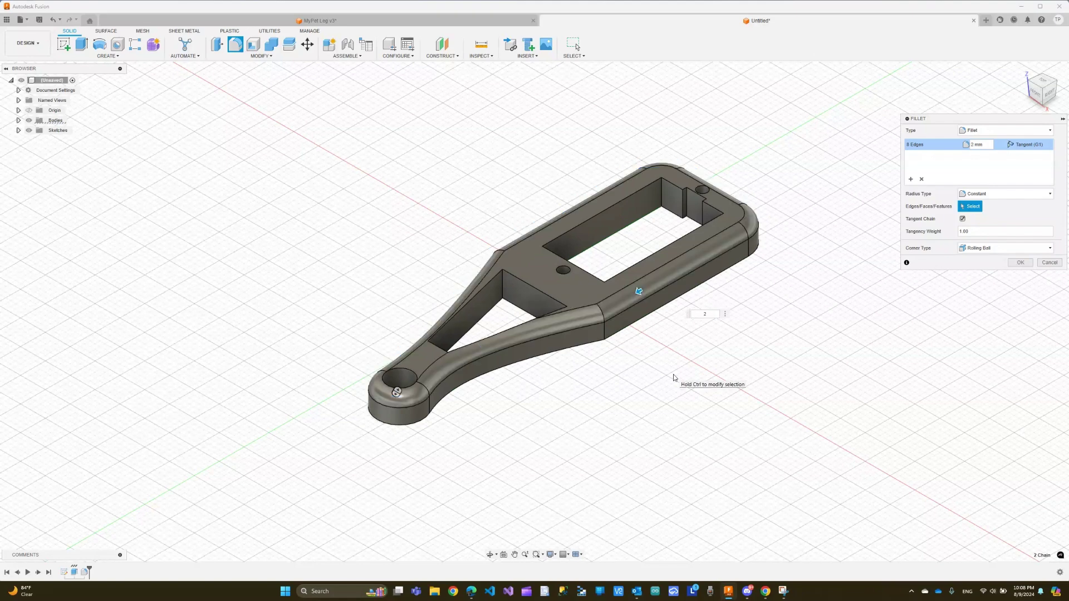
pyautogui.press('Return')
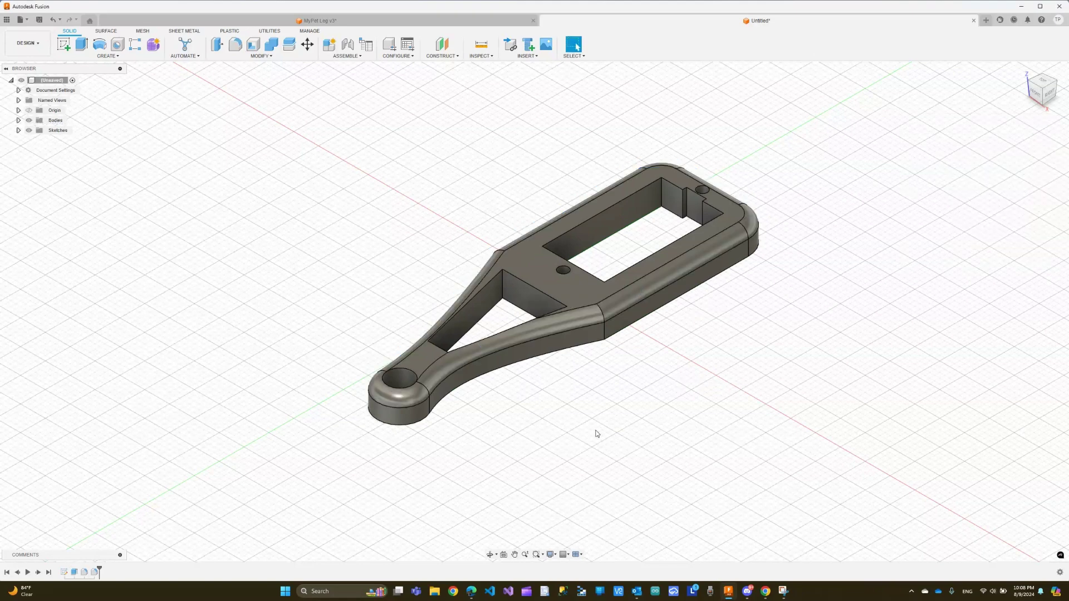
pyautogui.click(490, 554)
pyautogui.scroll(5, 538, 259)
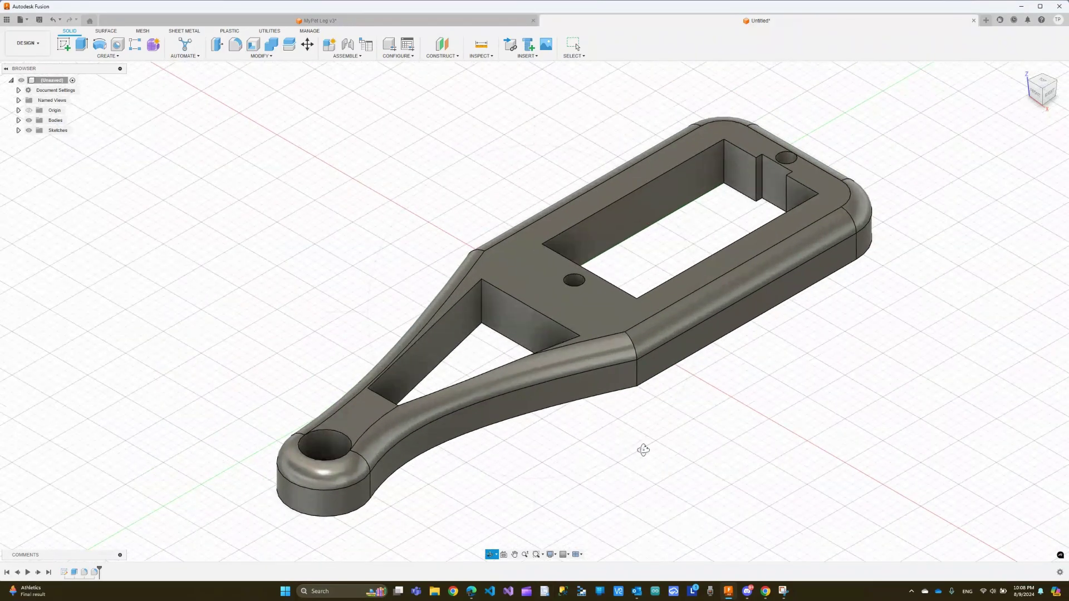
pyautogui.moveTo(642, 448); pyautogui.dragTo(612, 462)
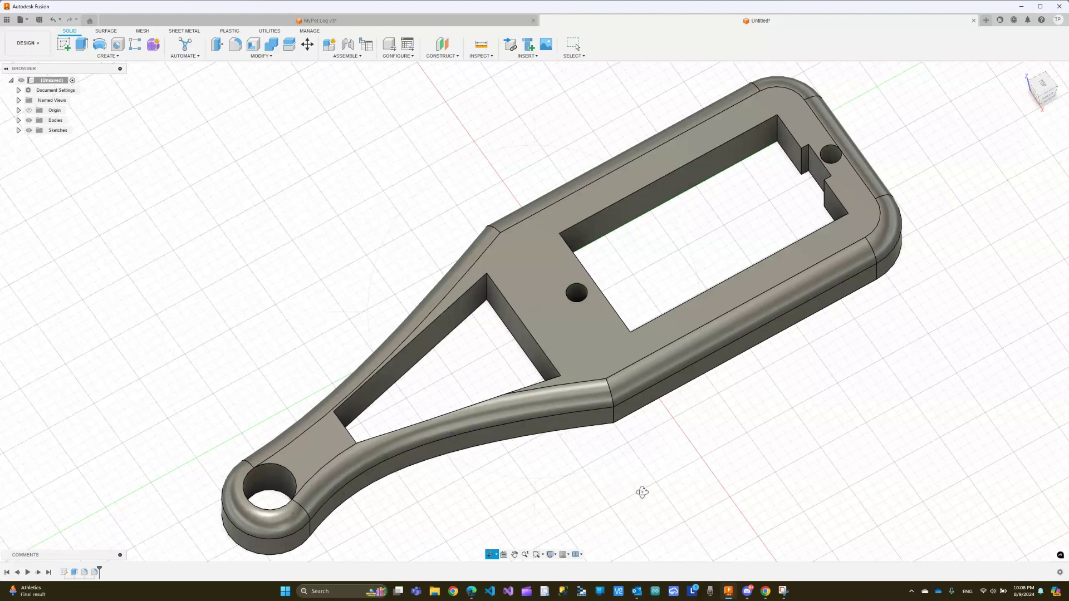
pyautogui.moveTo(640, 490); pyautogui.dragTo(649, 483)
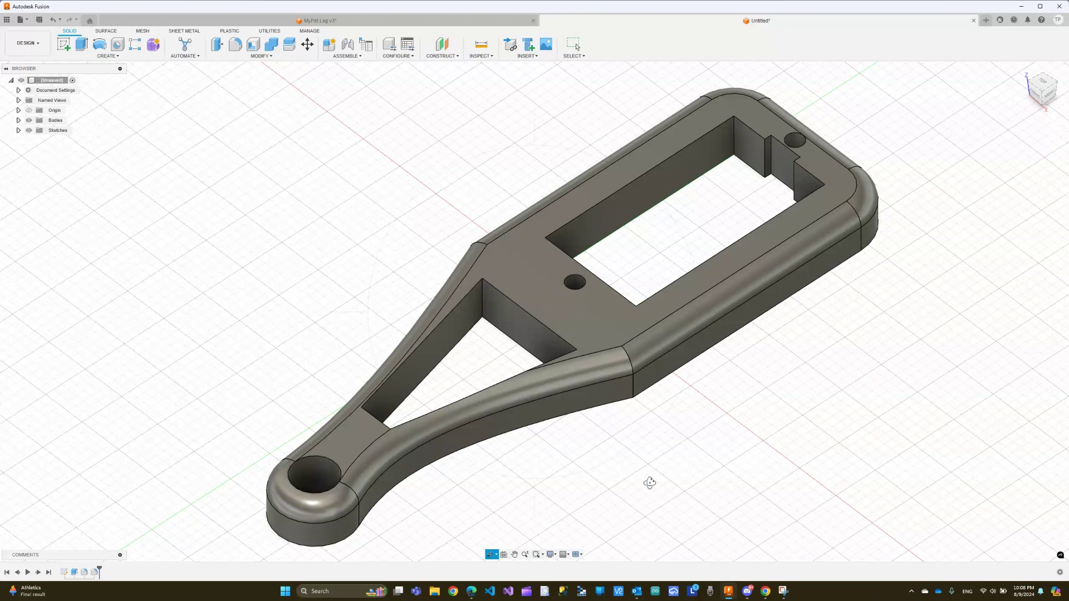
pyautogui.moveTo(676, 458)
pyautogui.mouseDown()
pyautogui.moveTo(690, 446)
pyautogui.moveTo(716, 448)
pyautogui.moveTo(679, 451)
pyautogui.mouseUp()
pyautogui.moveTo(759, 384); pyautogui.dragTo(743, 389)
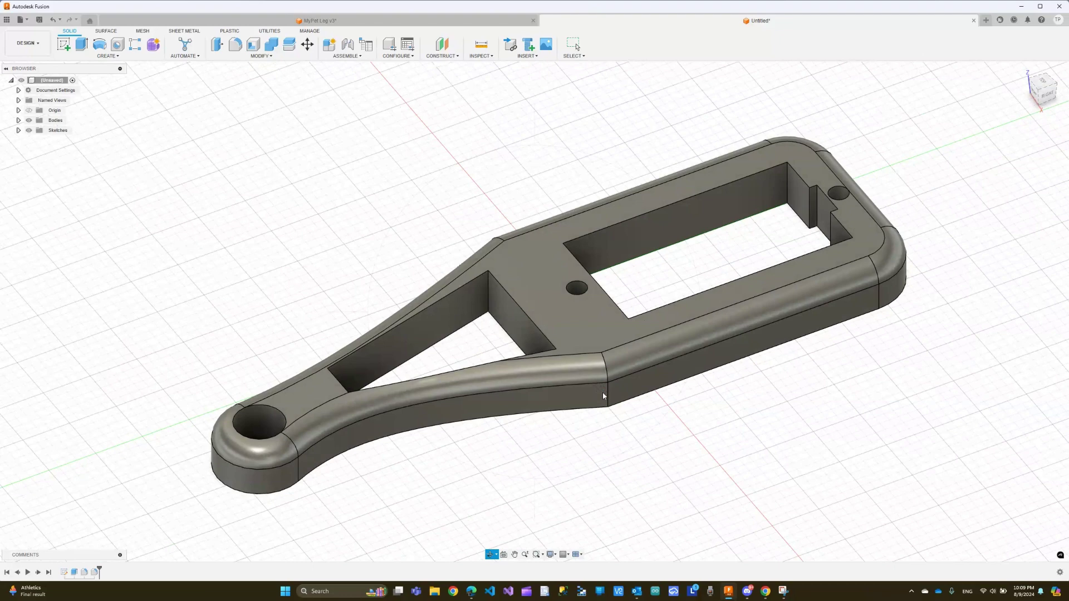
pyautogui.press('Escape')
pyautogui.click(382, 22)
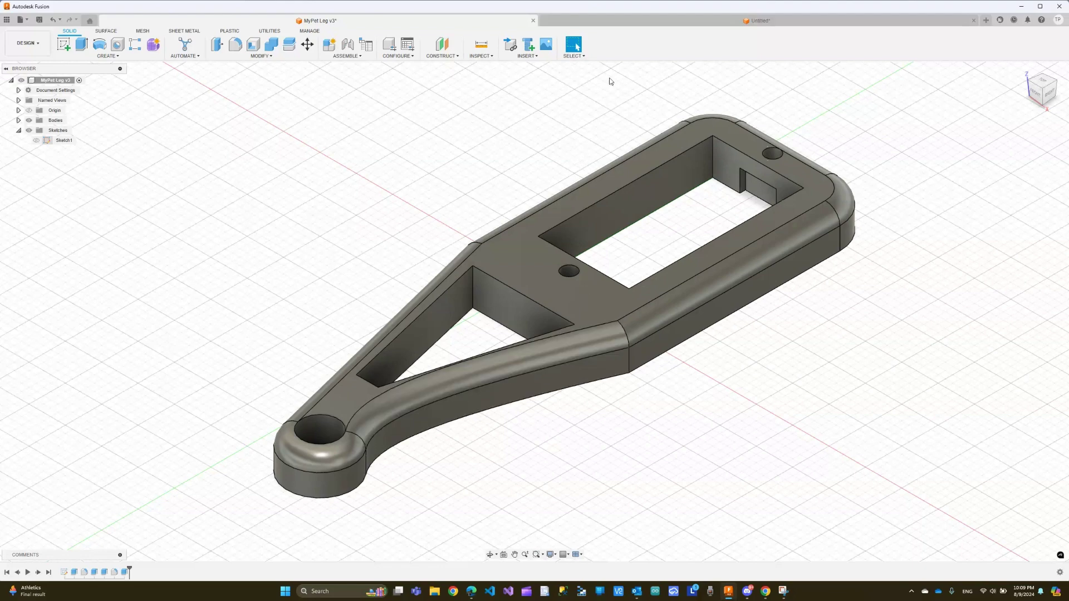
pyautogui.click(622, 18)
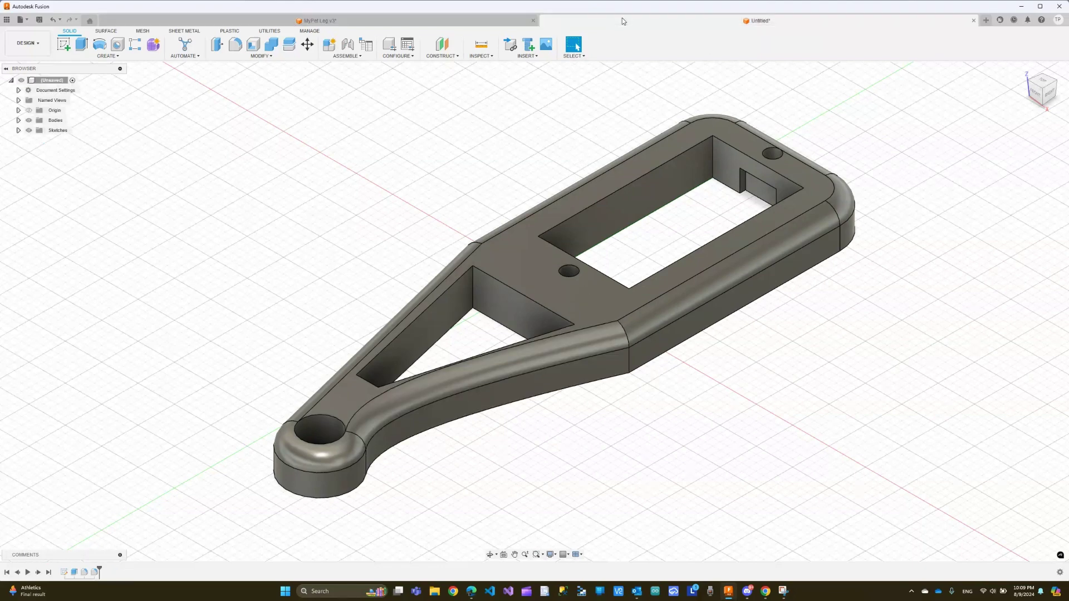